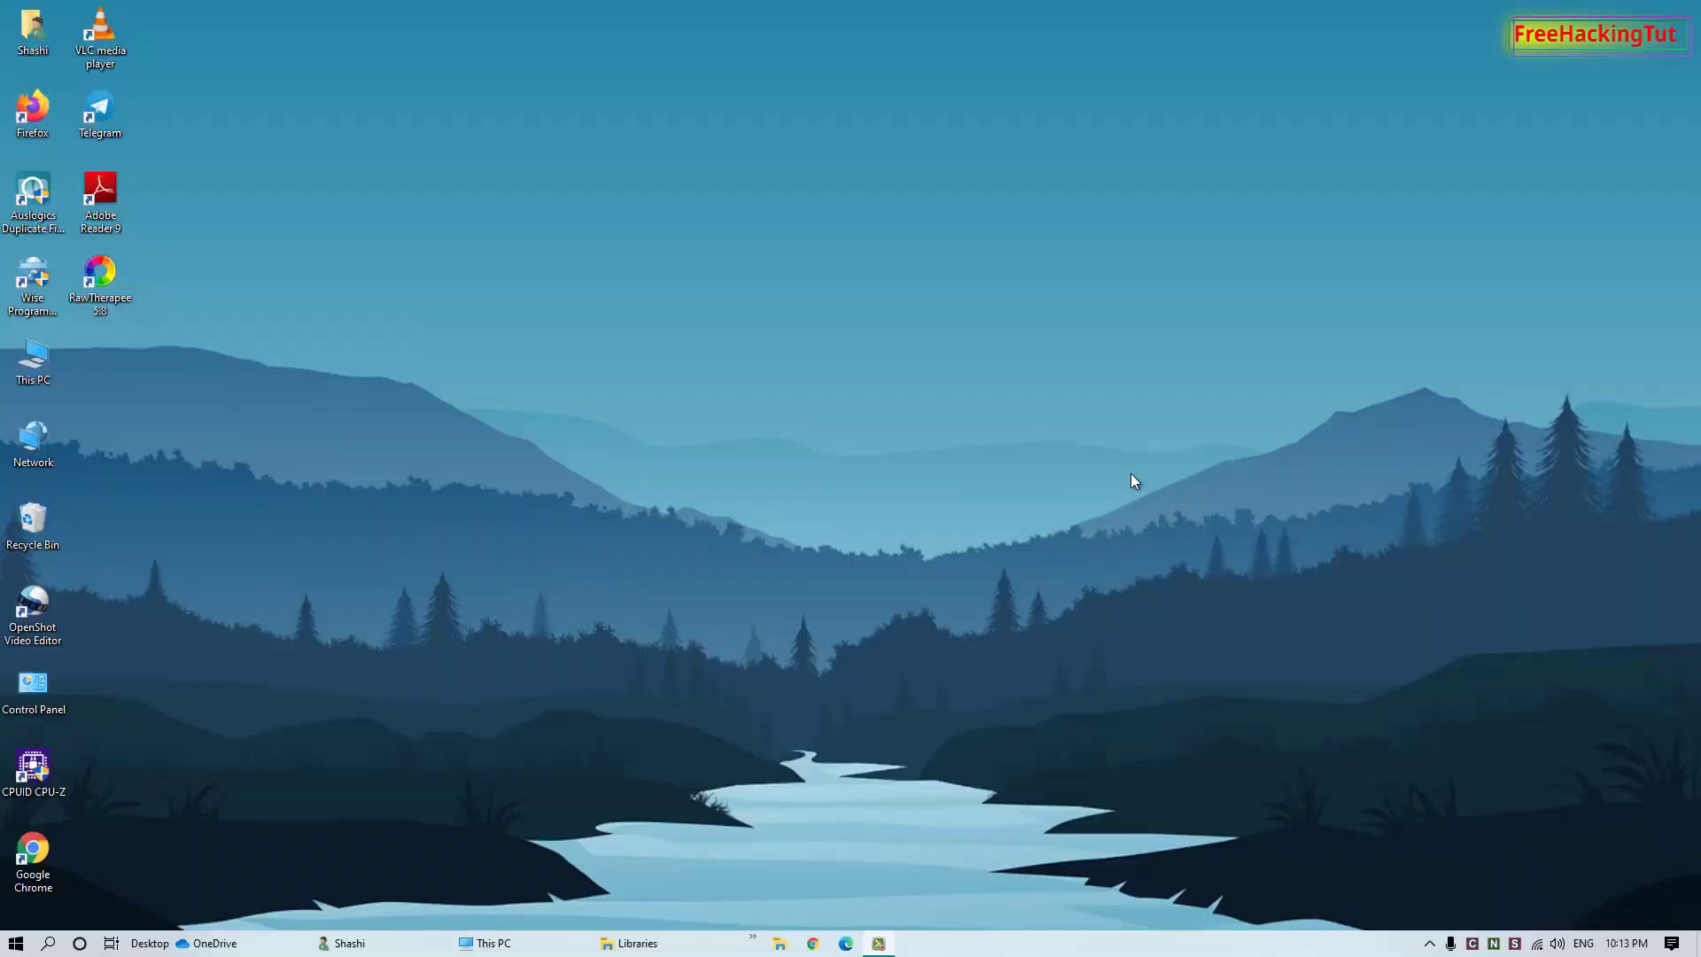
- Try twice to eject the external drive from the tray, dismissing both device-in-use errors
left_click(1430, 944)
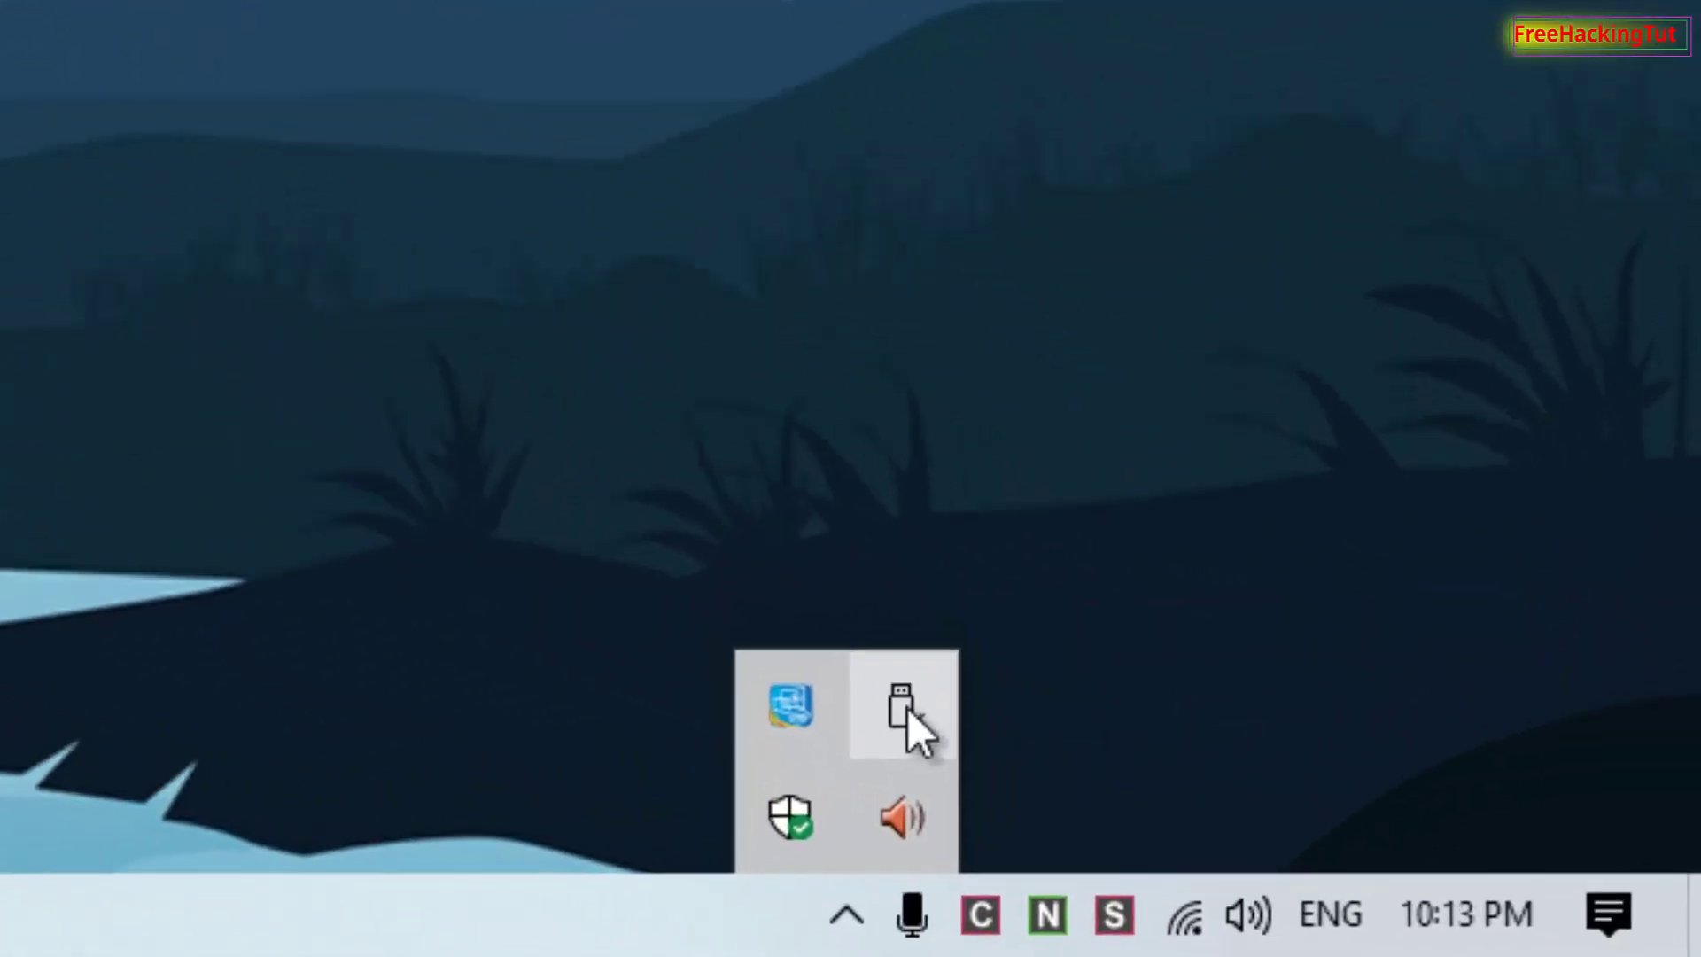
left_click(1447, 882)
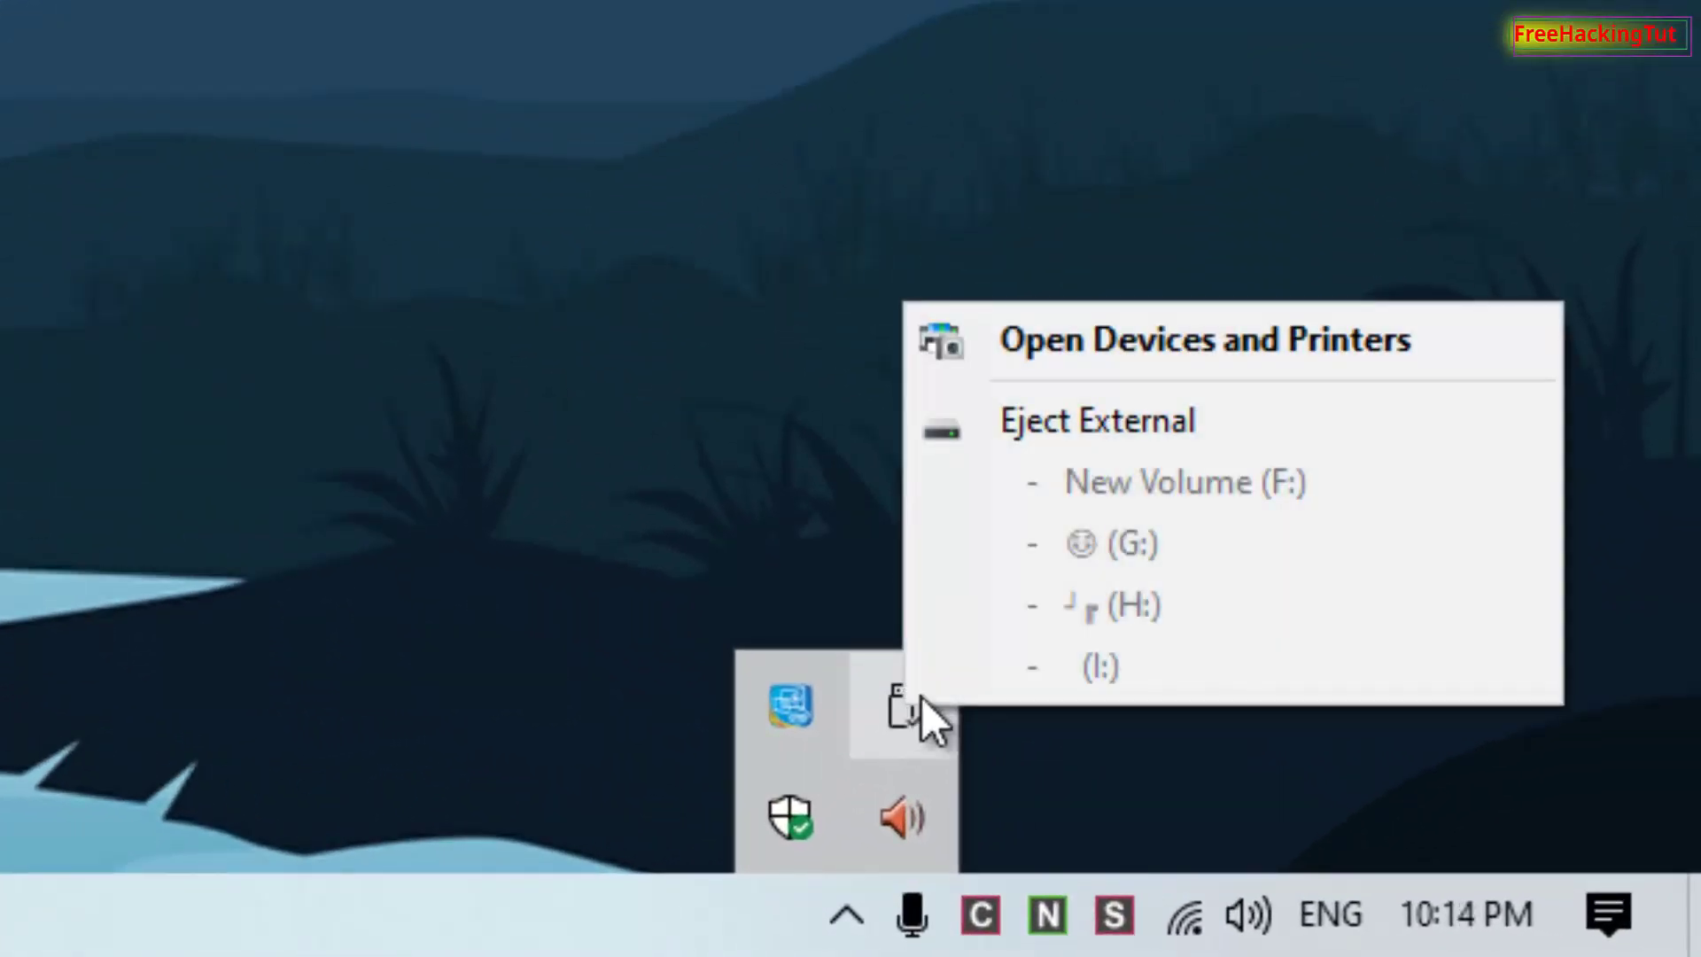
left_click(1190, 424)
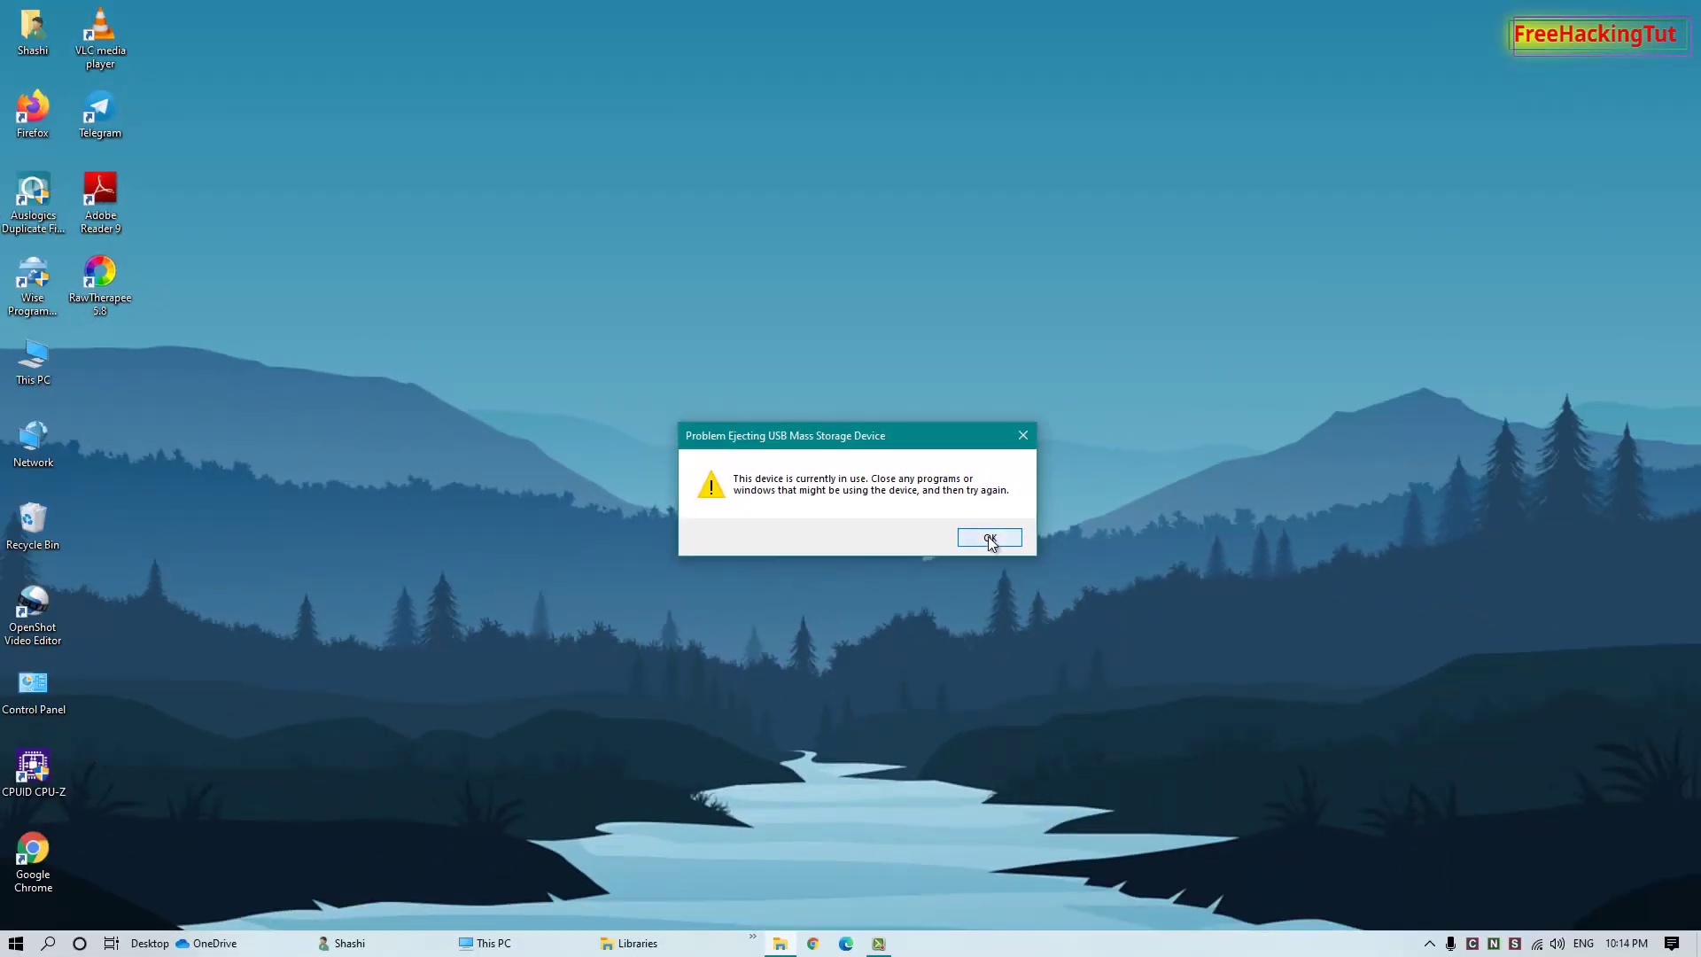
left_click(989, 539)
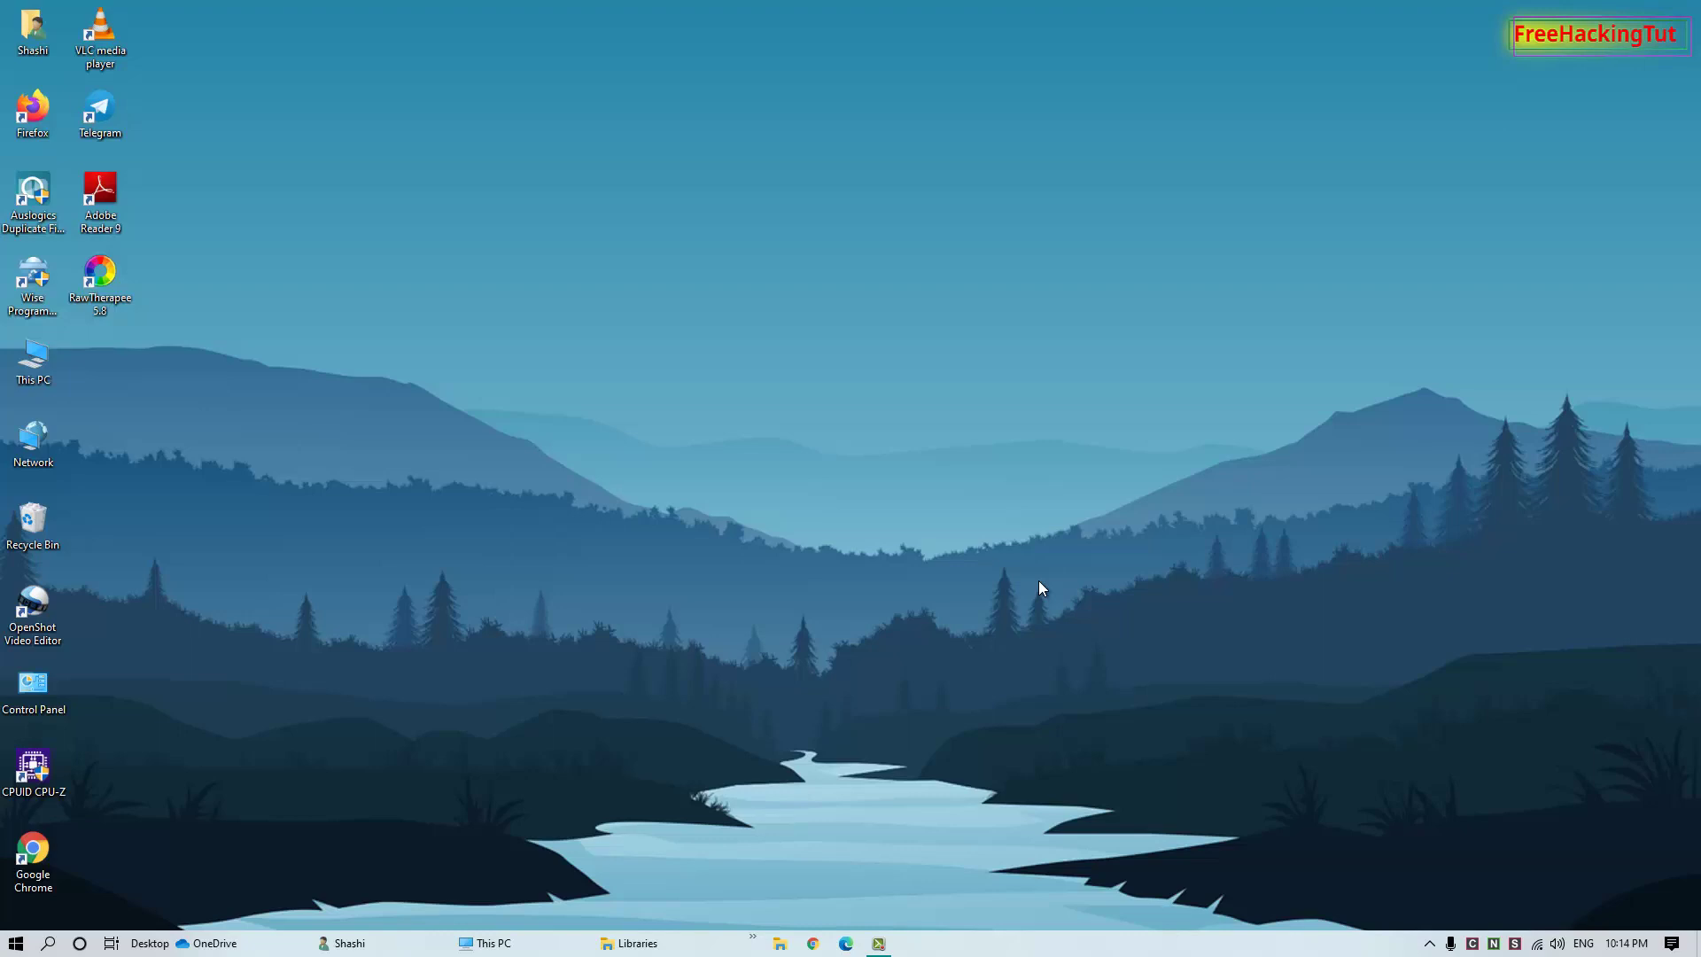
left_click(1429, 943)
left_click(1449, 878)
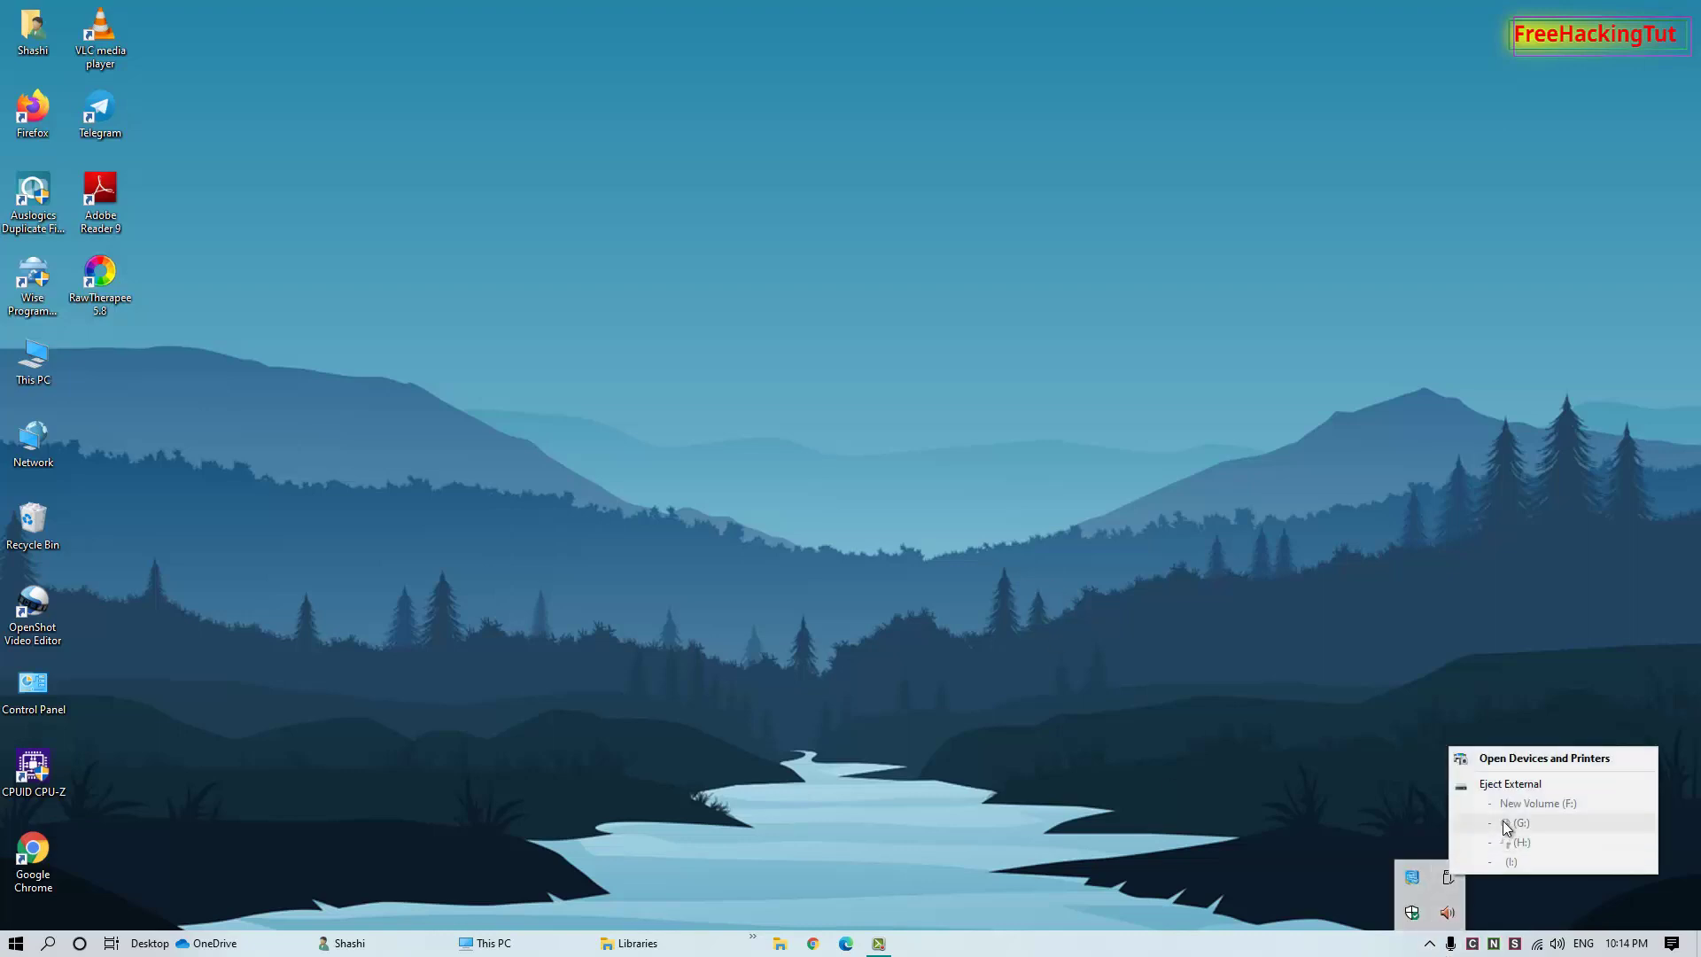
left_click(1526, 785)
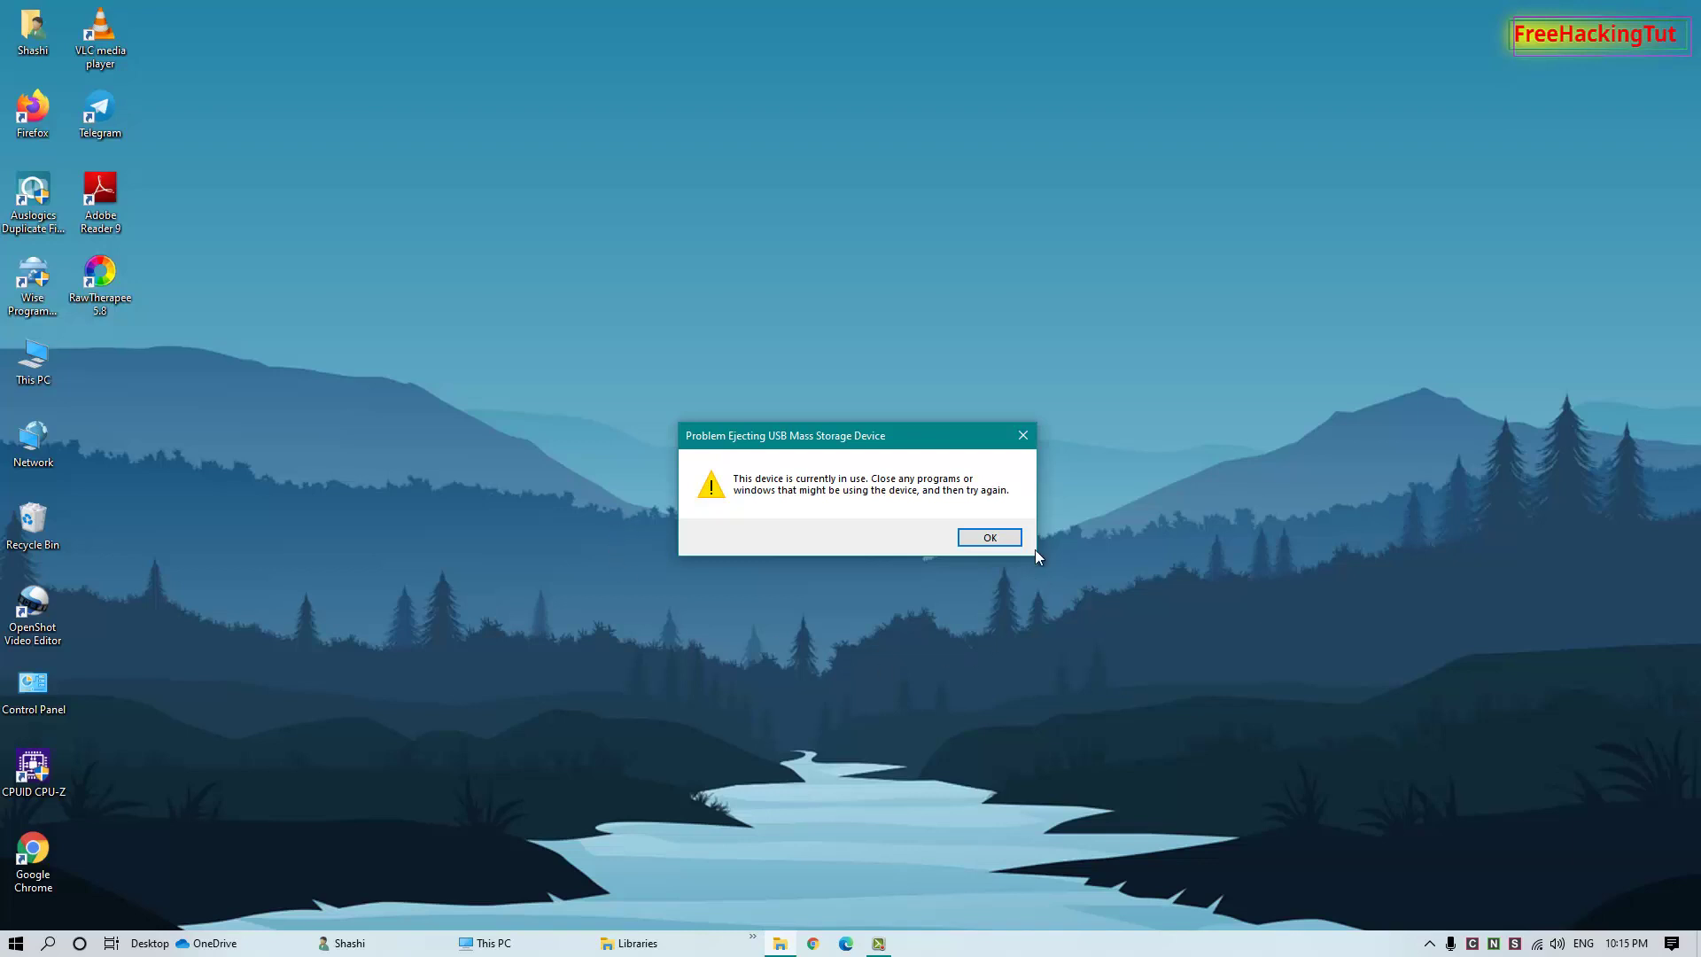
left_click(990, 537)
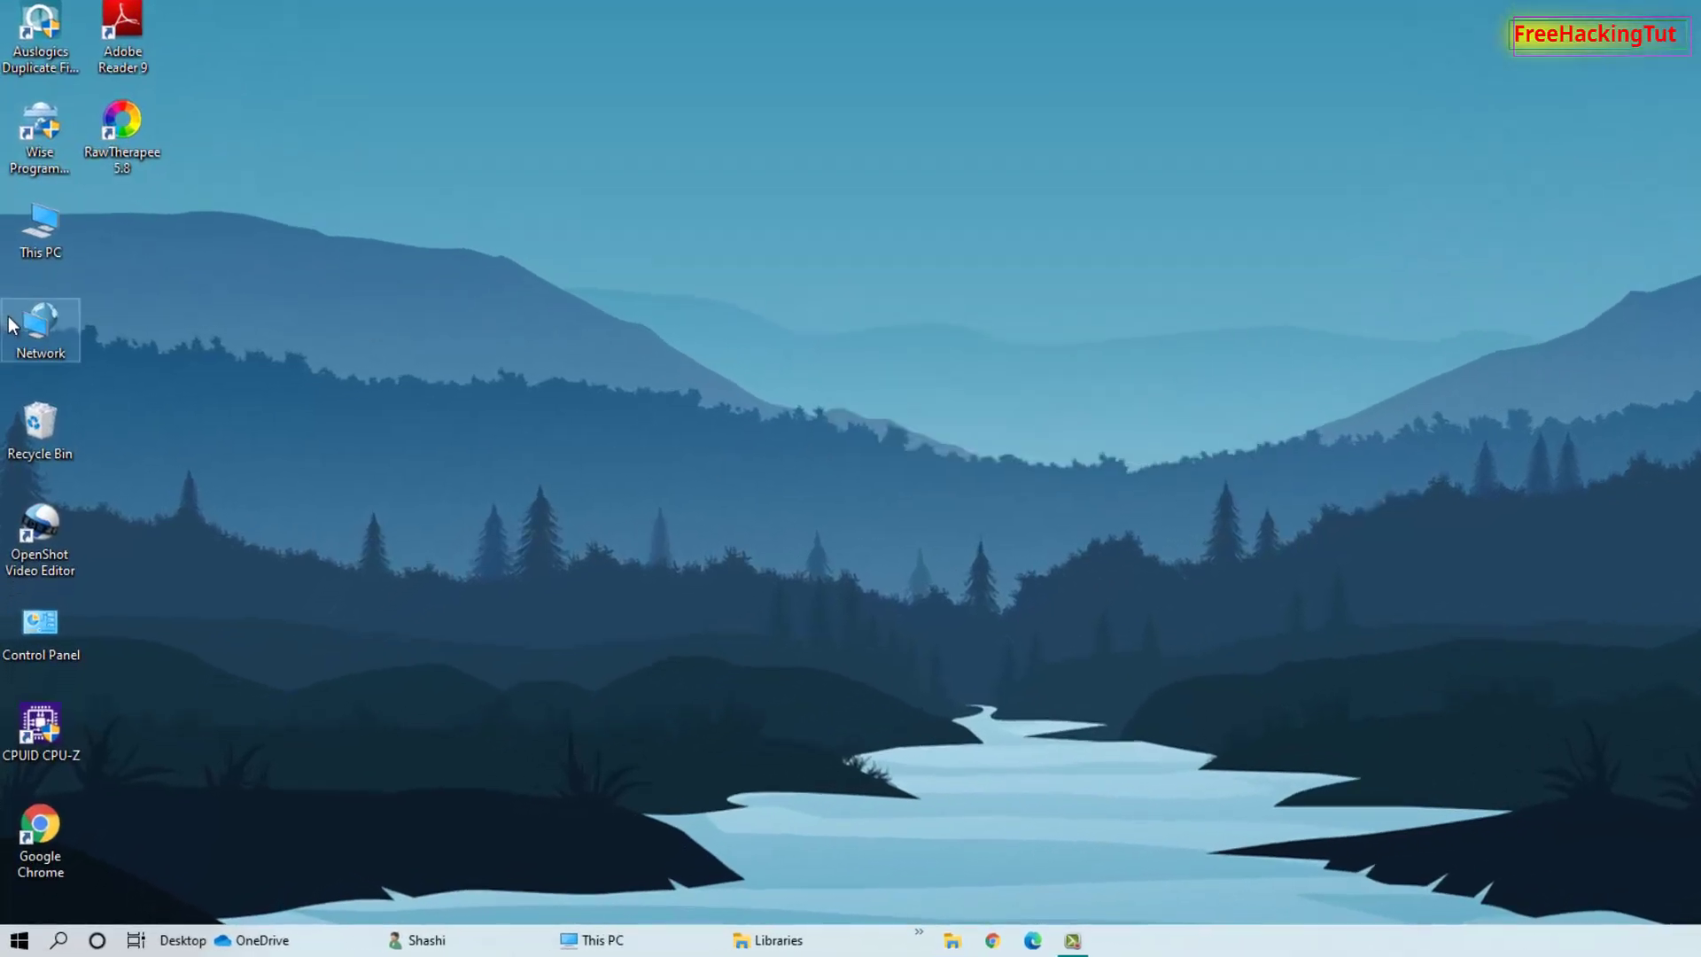
- Open Disk Management in Computer Management from This PC's Manage option
right_click(47, 235)
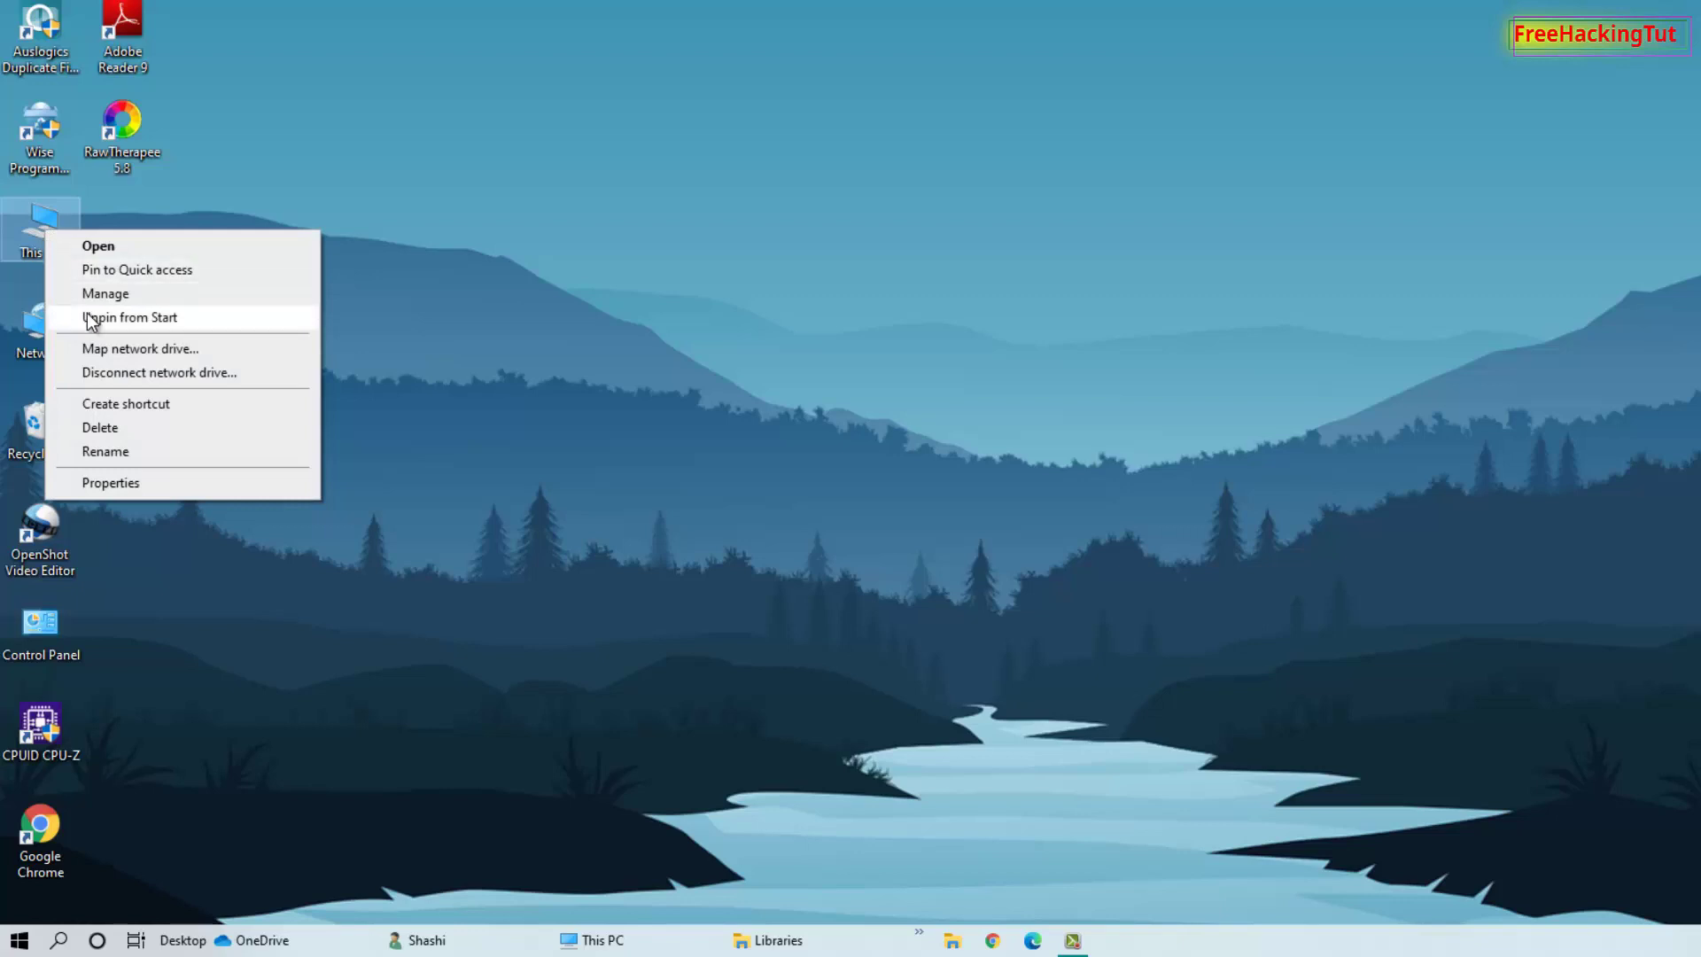
left_click(193, 304)
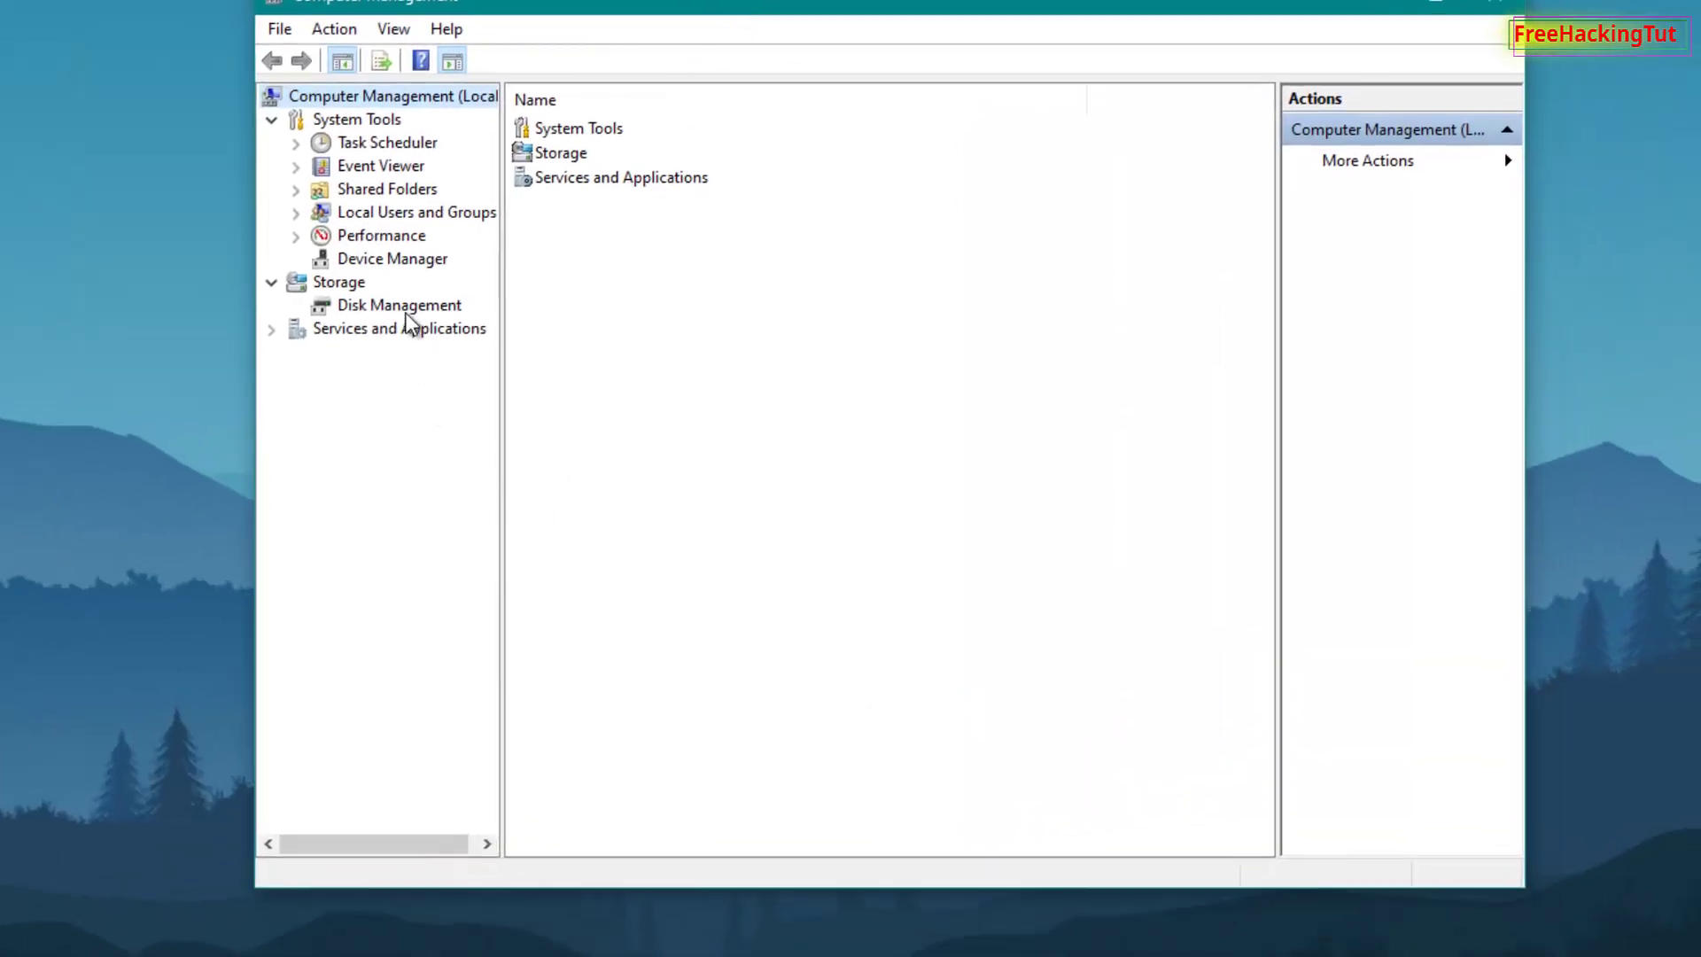
left_click(409, 309)
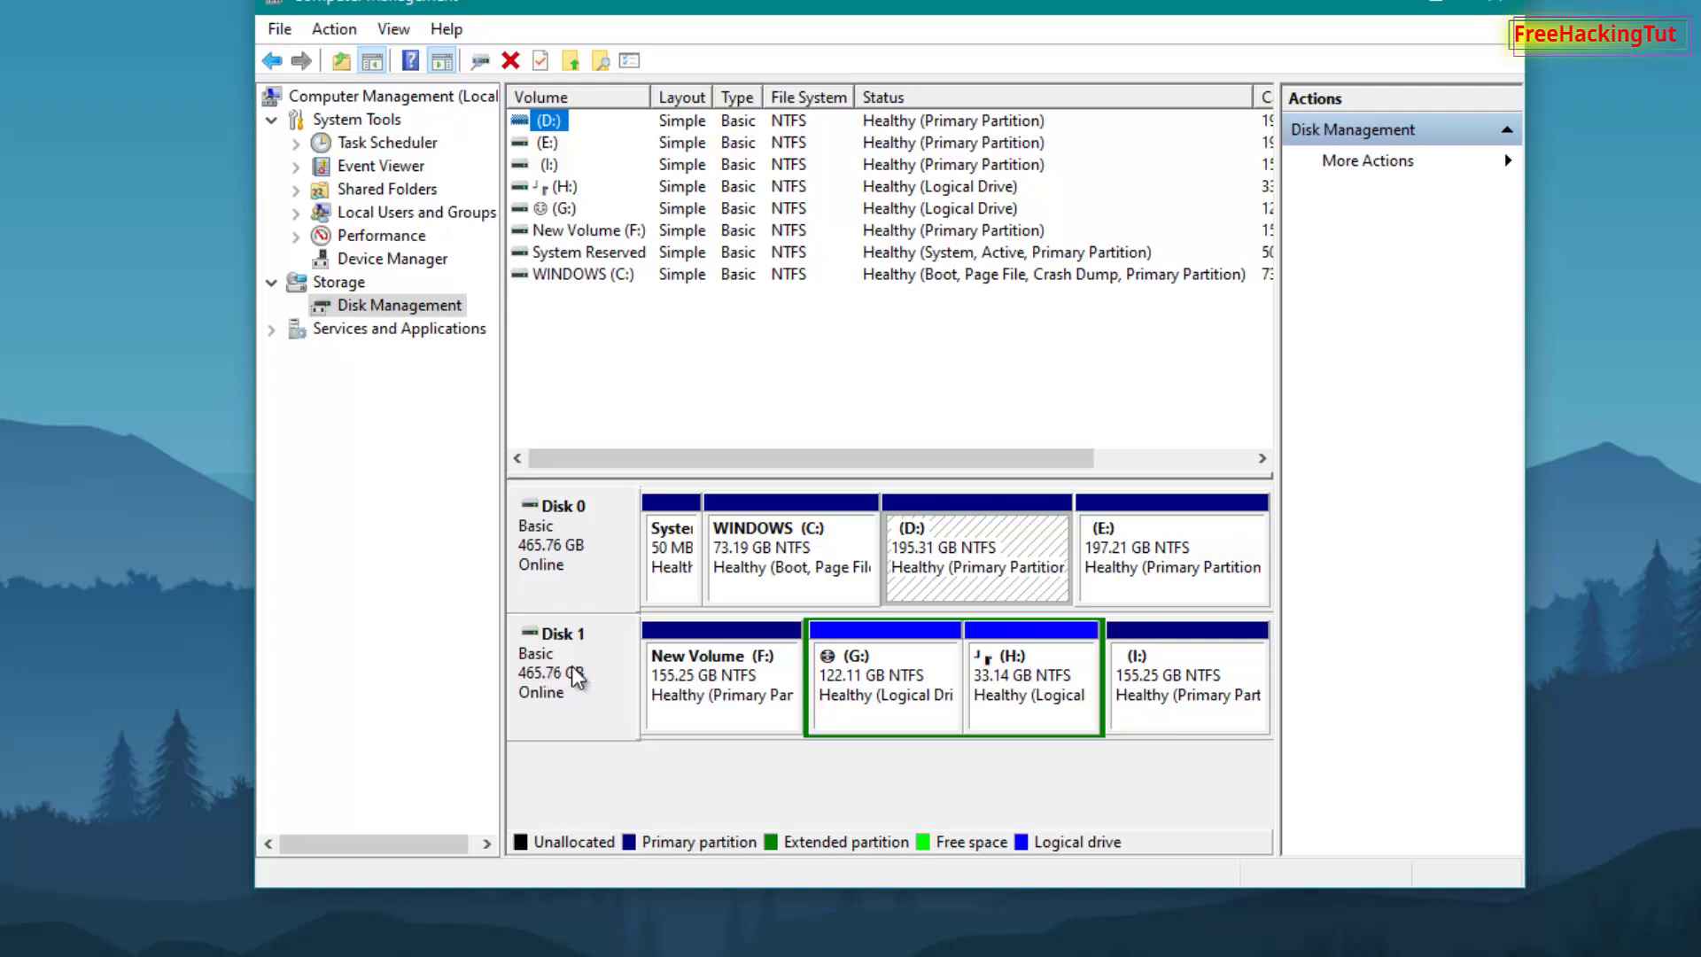
left_click(592, 550)
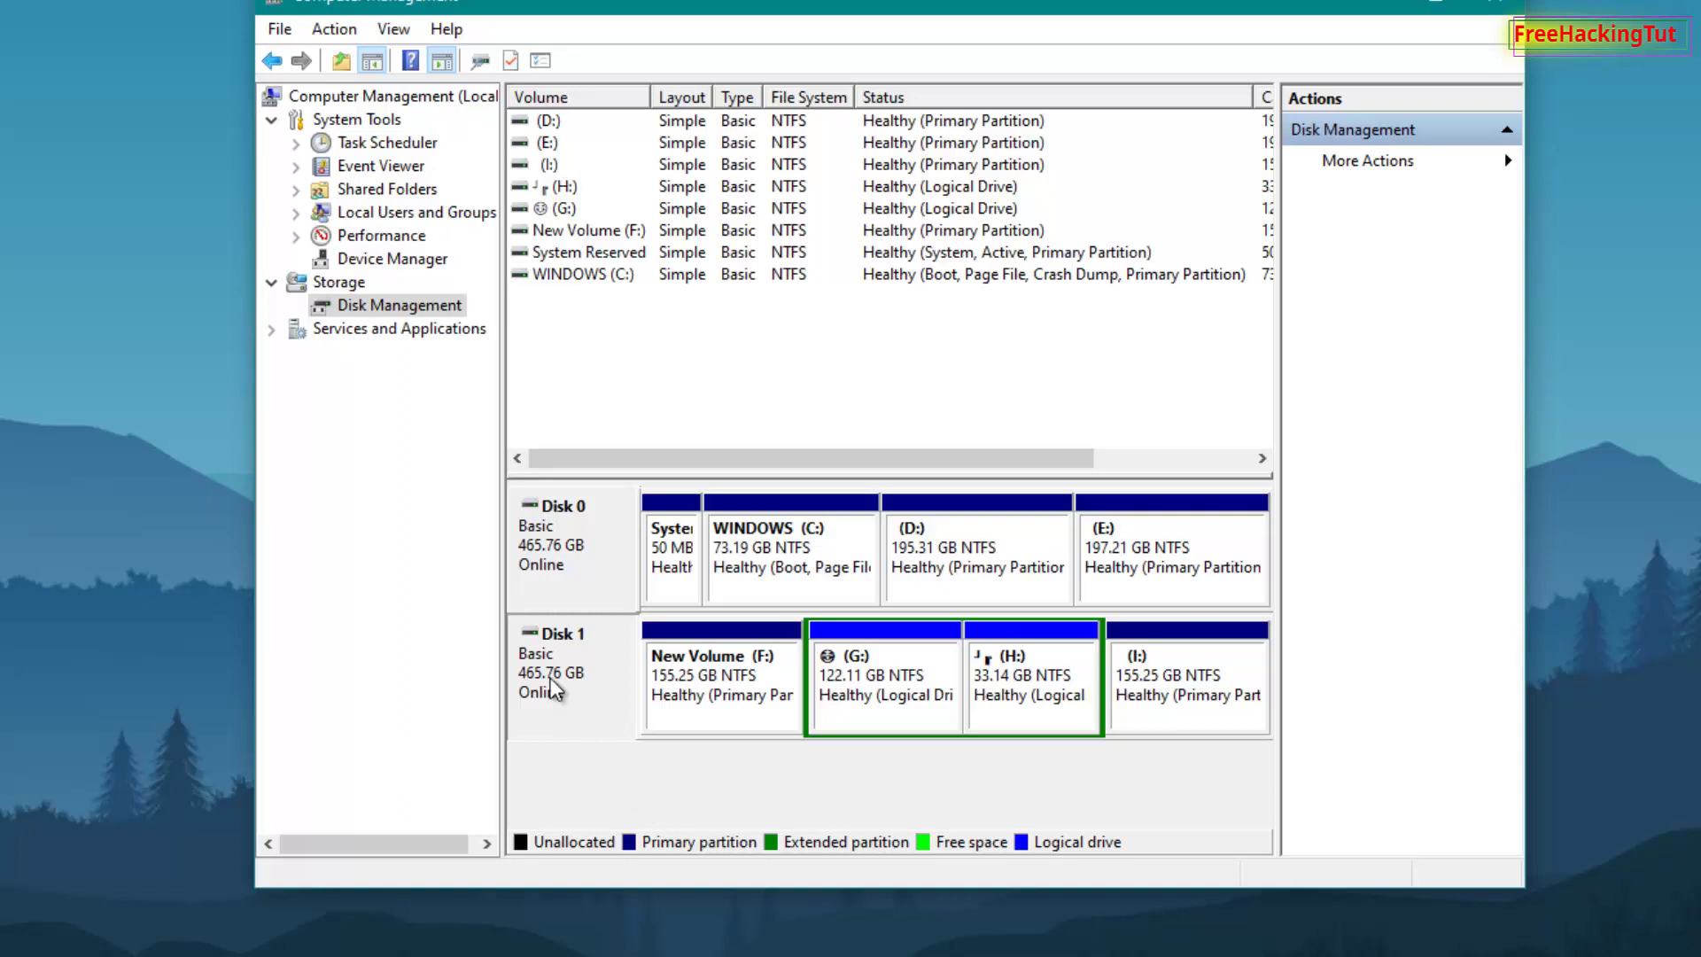
- Set Disk 1 to Offline from its disk label menu
right_click(571, 681)
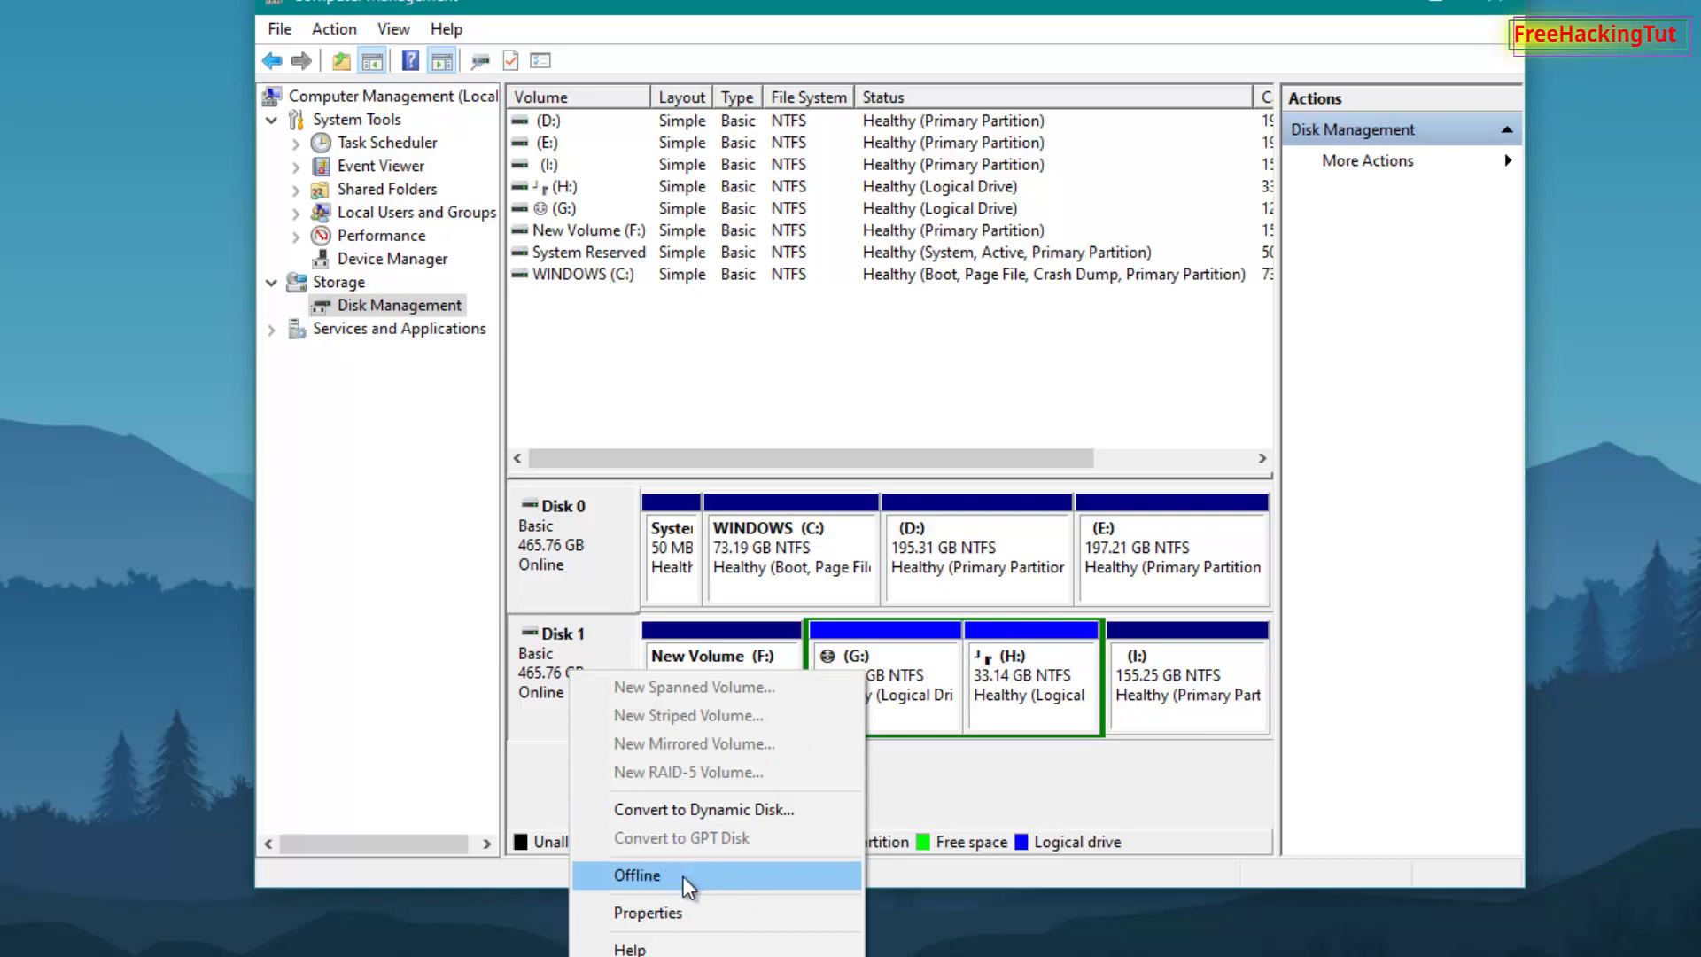
left_click(686, 876)
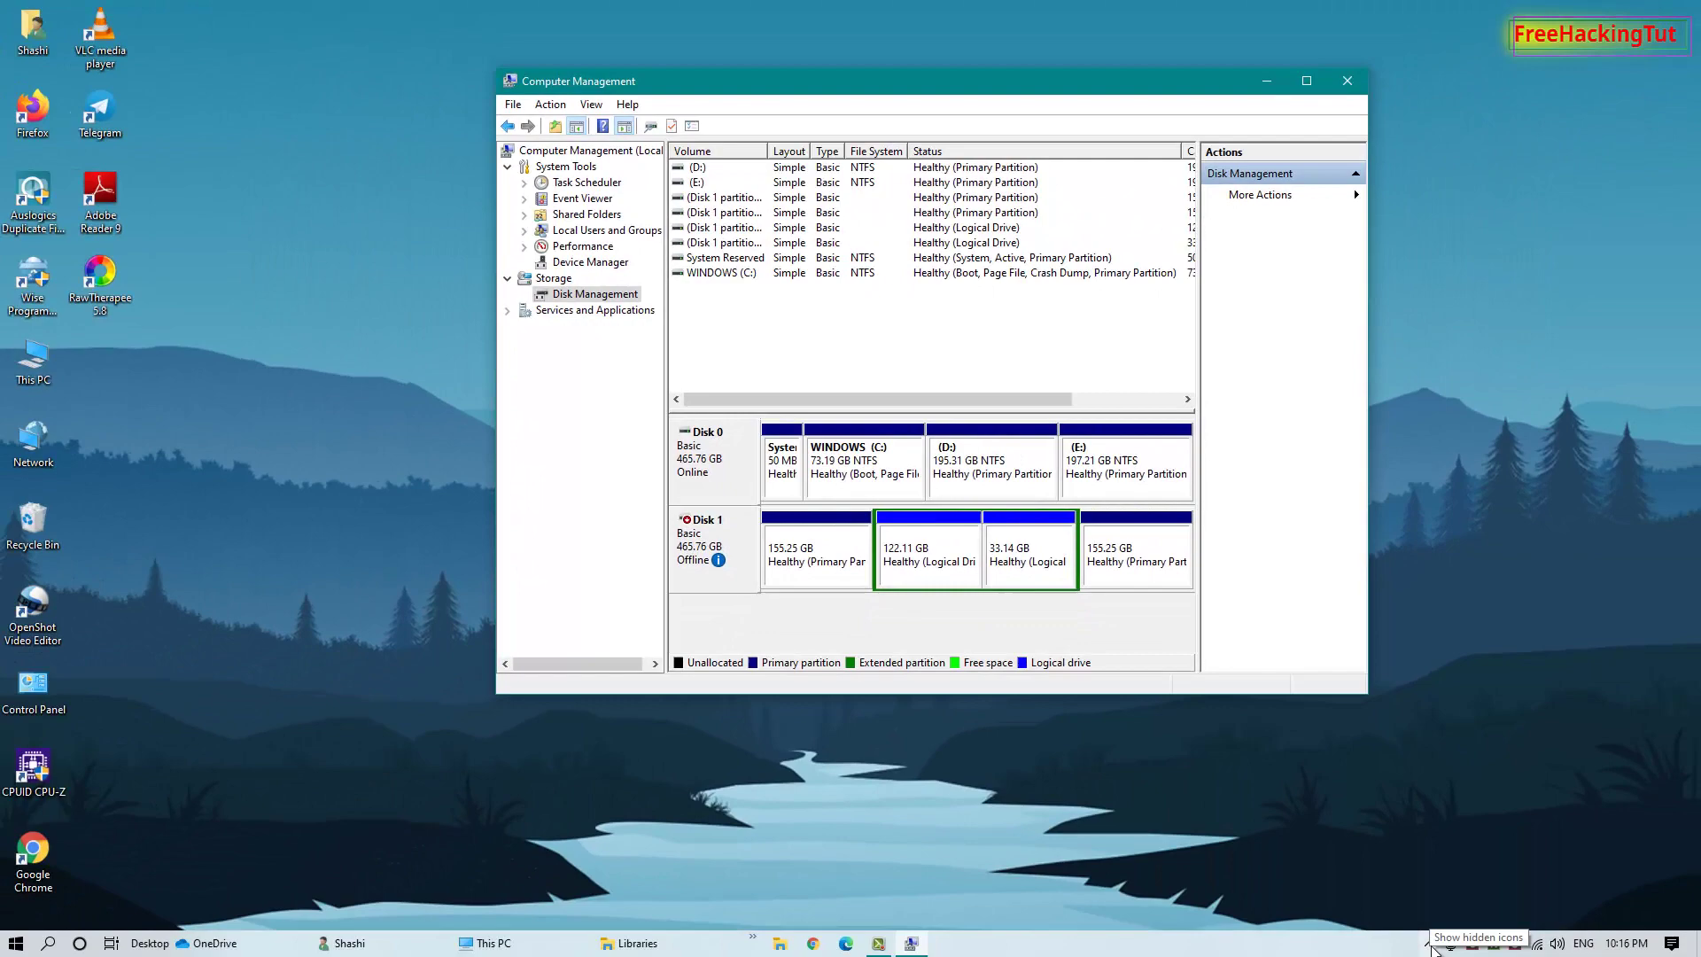
- Eject the external USB drive from the notification area overflow
left_click(1431, 944)
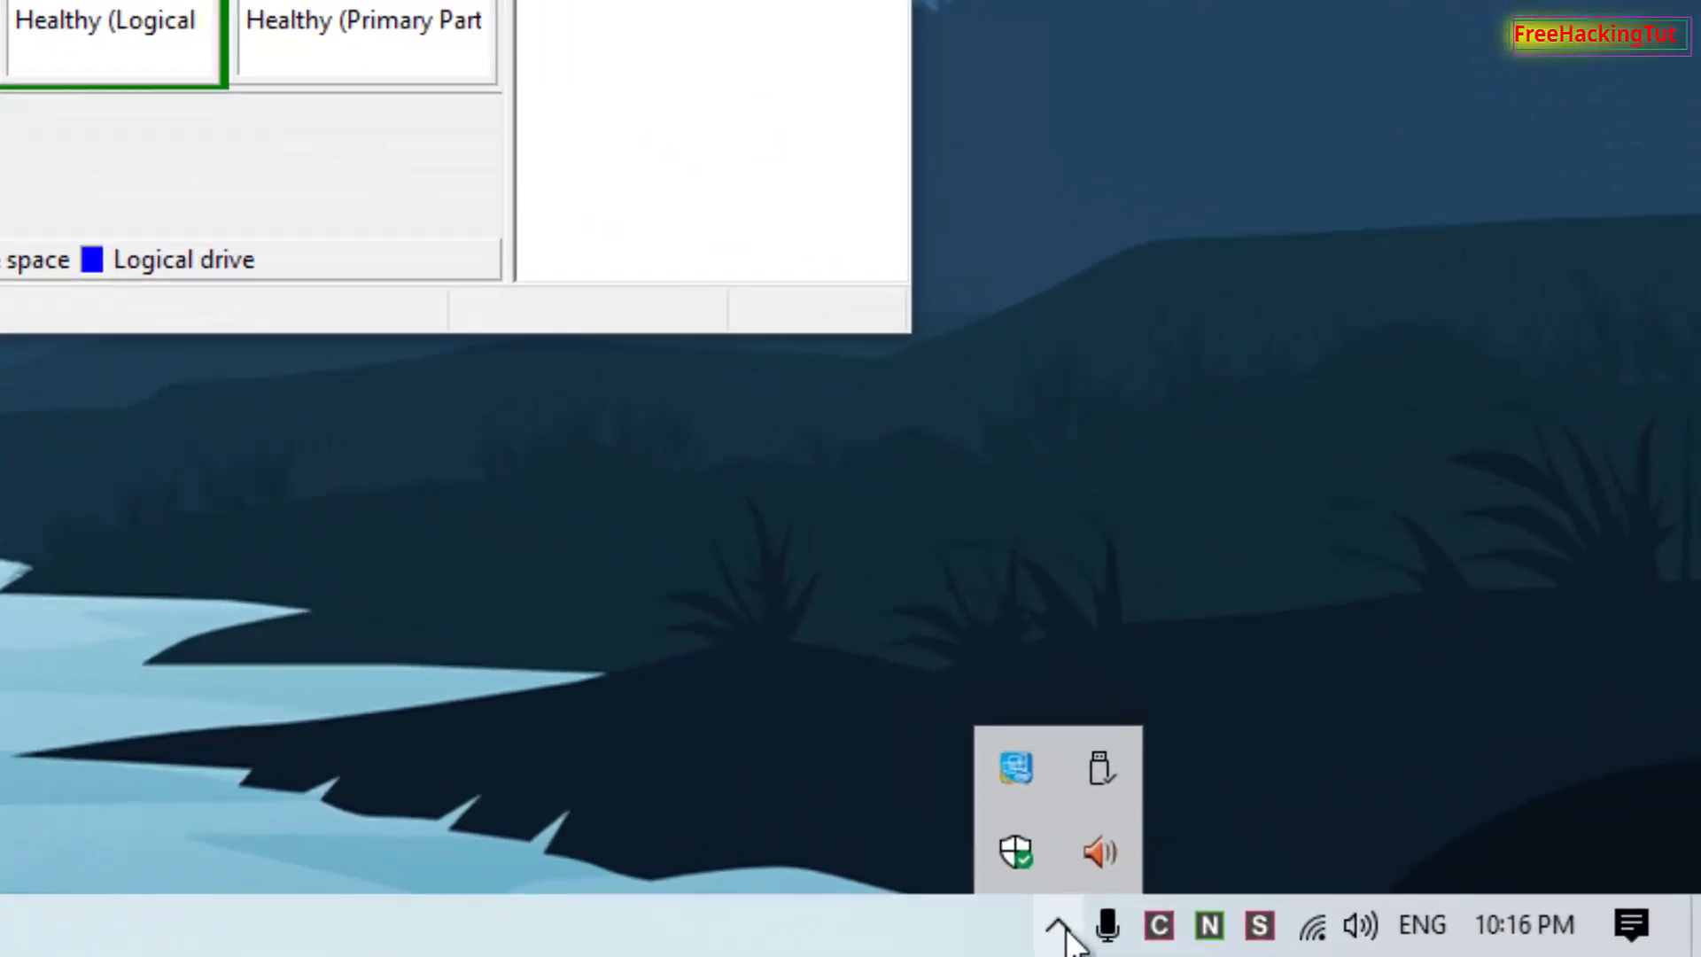
right_click(1100, 775)
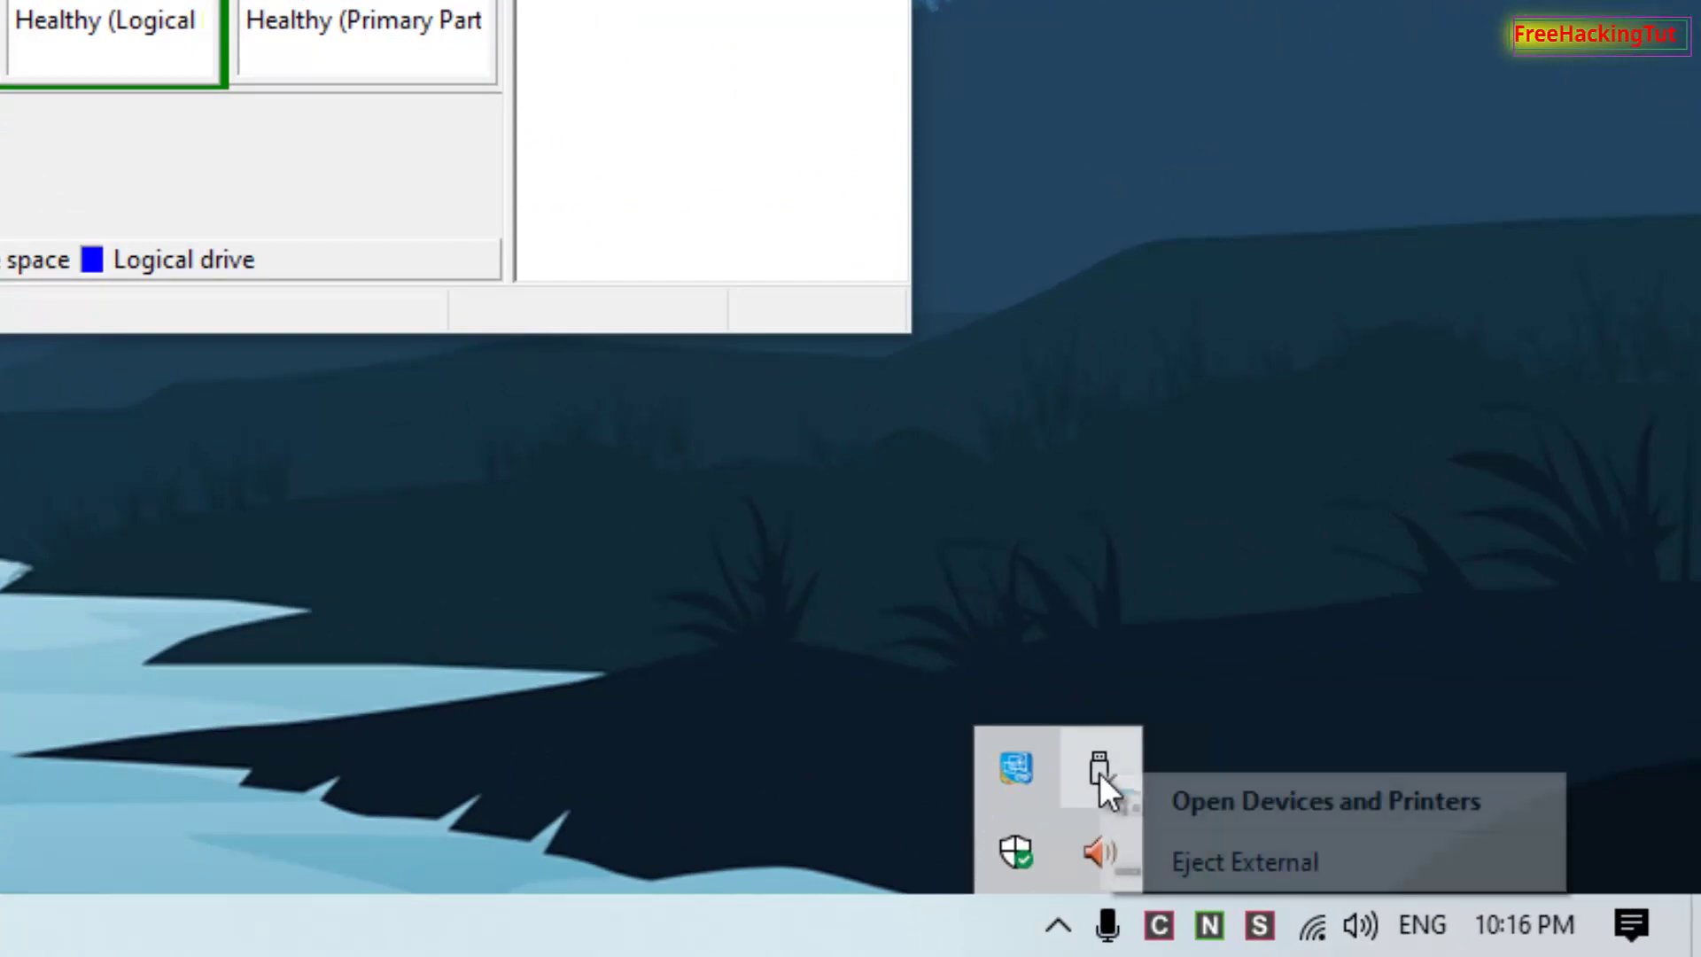
left_click(1163, 858)
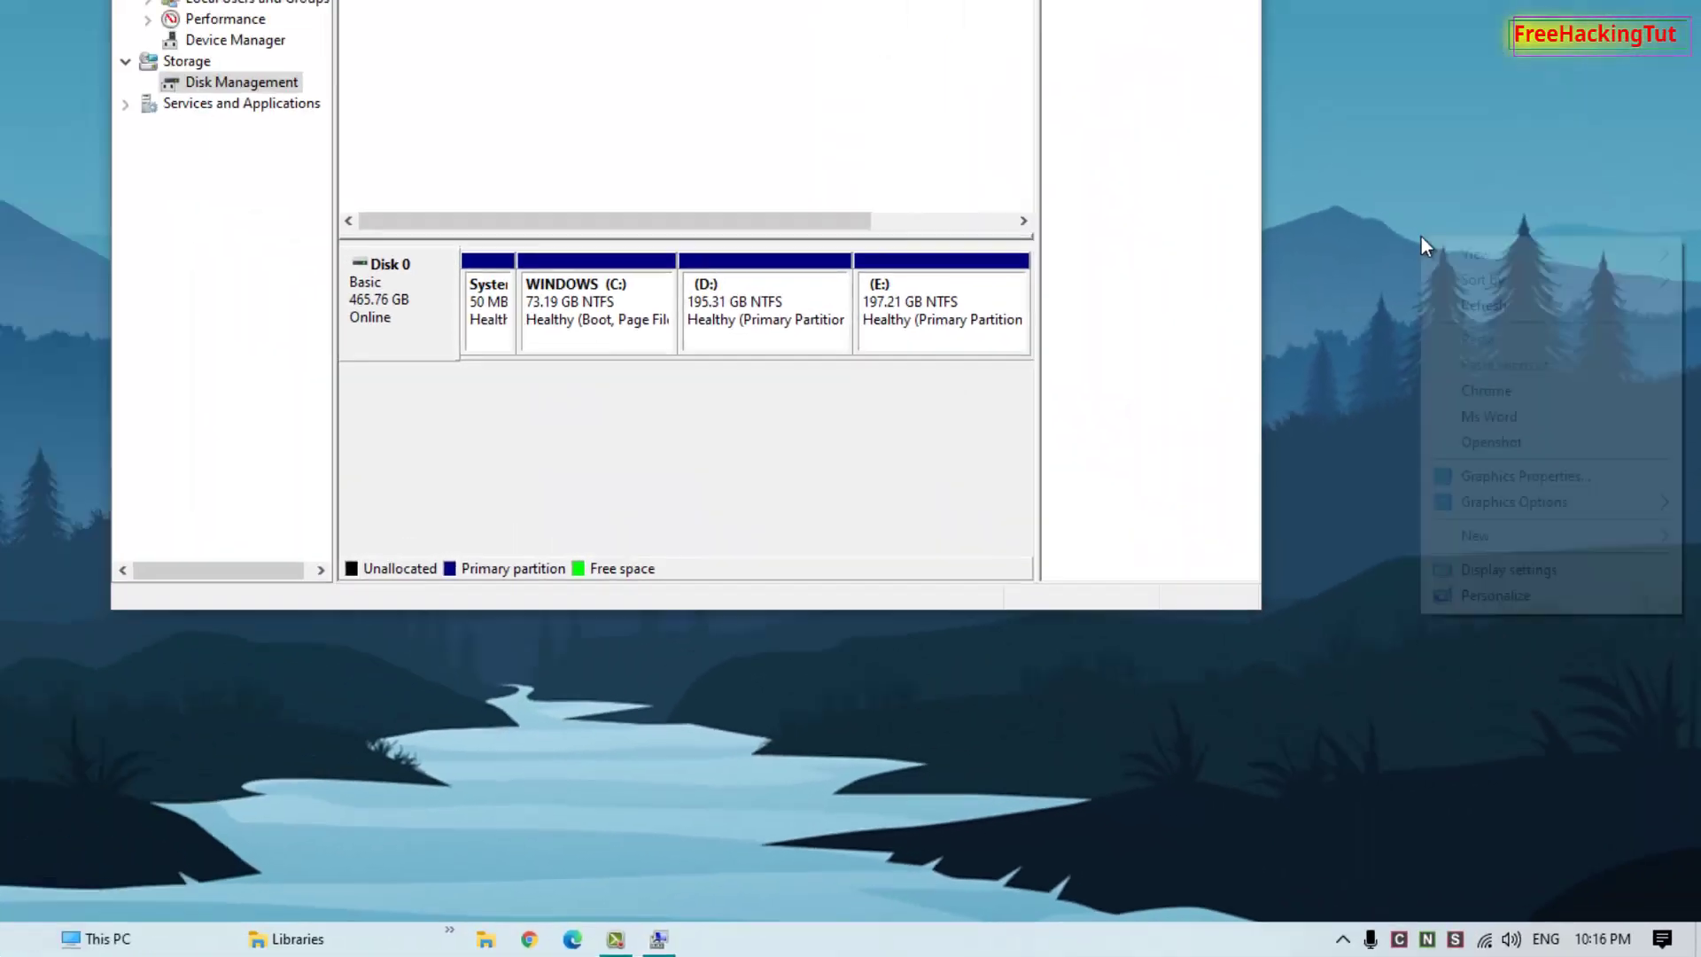
- Refresh the desktop
right_click(1520, 467)
right_click(1516, 466)
left_click(1562, 520)
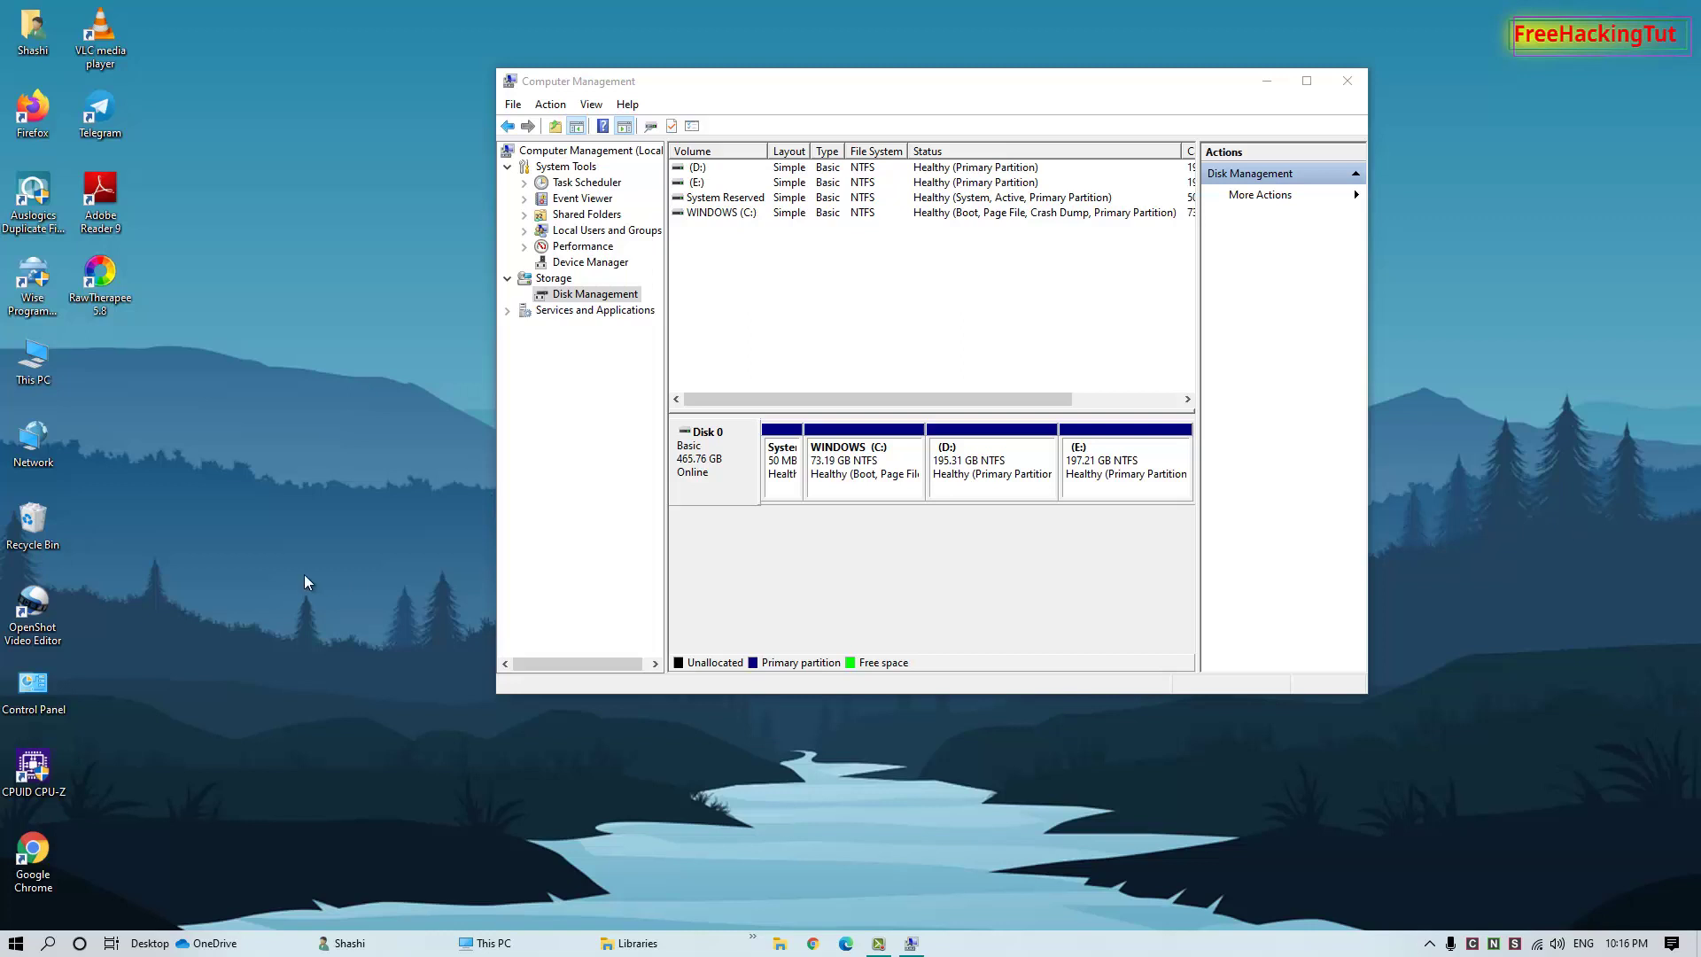
- Check This PC shows only drives C:, D: and E:, then minimize it
double_click(22, 371)
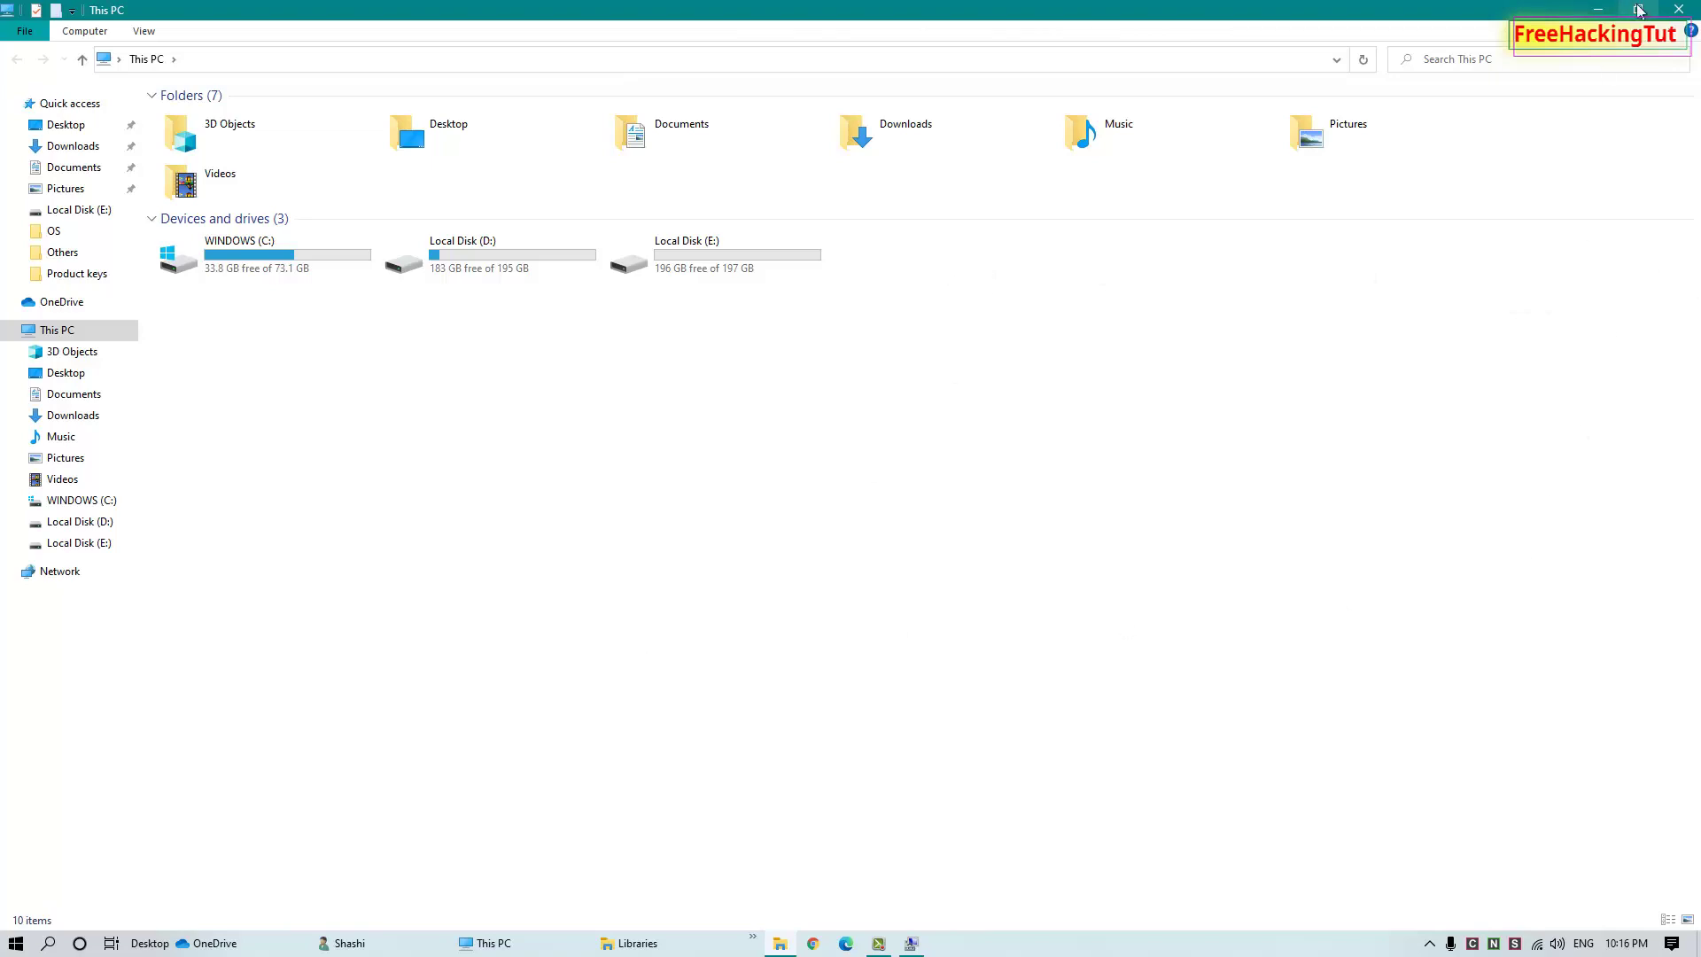
left_click(1598, 9)
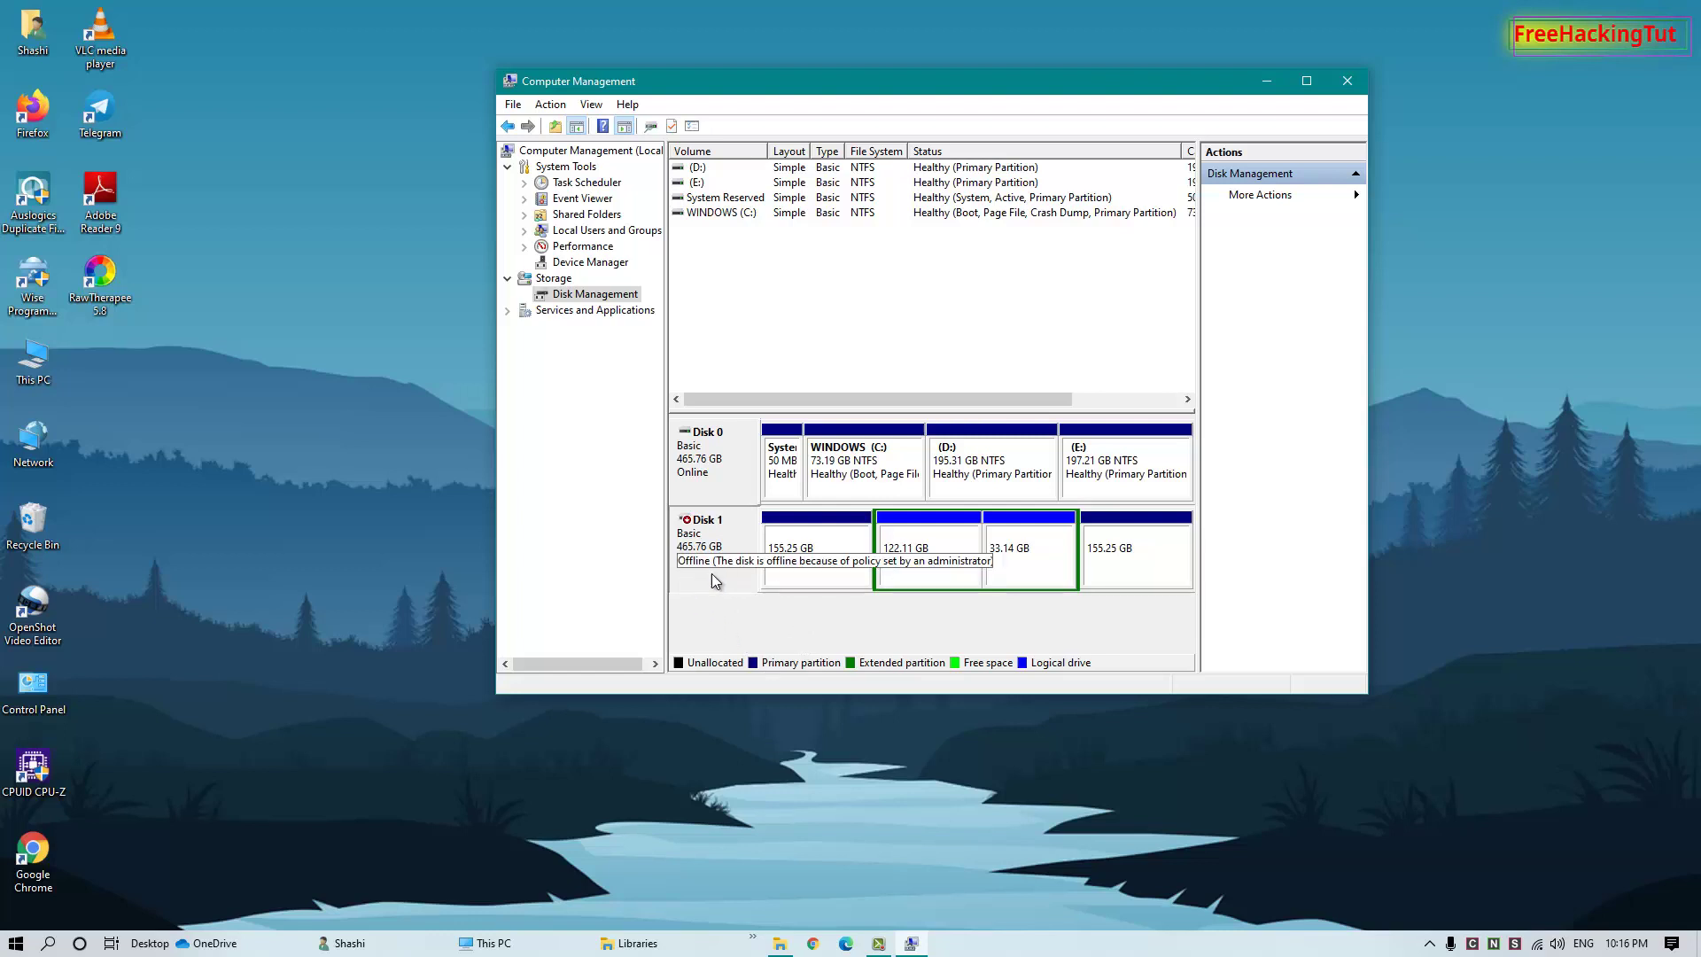
- Set the offline Disk 1 to Online from its disk label menu
right_click(715, 537)
left_click(739, 547)
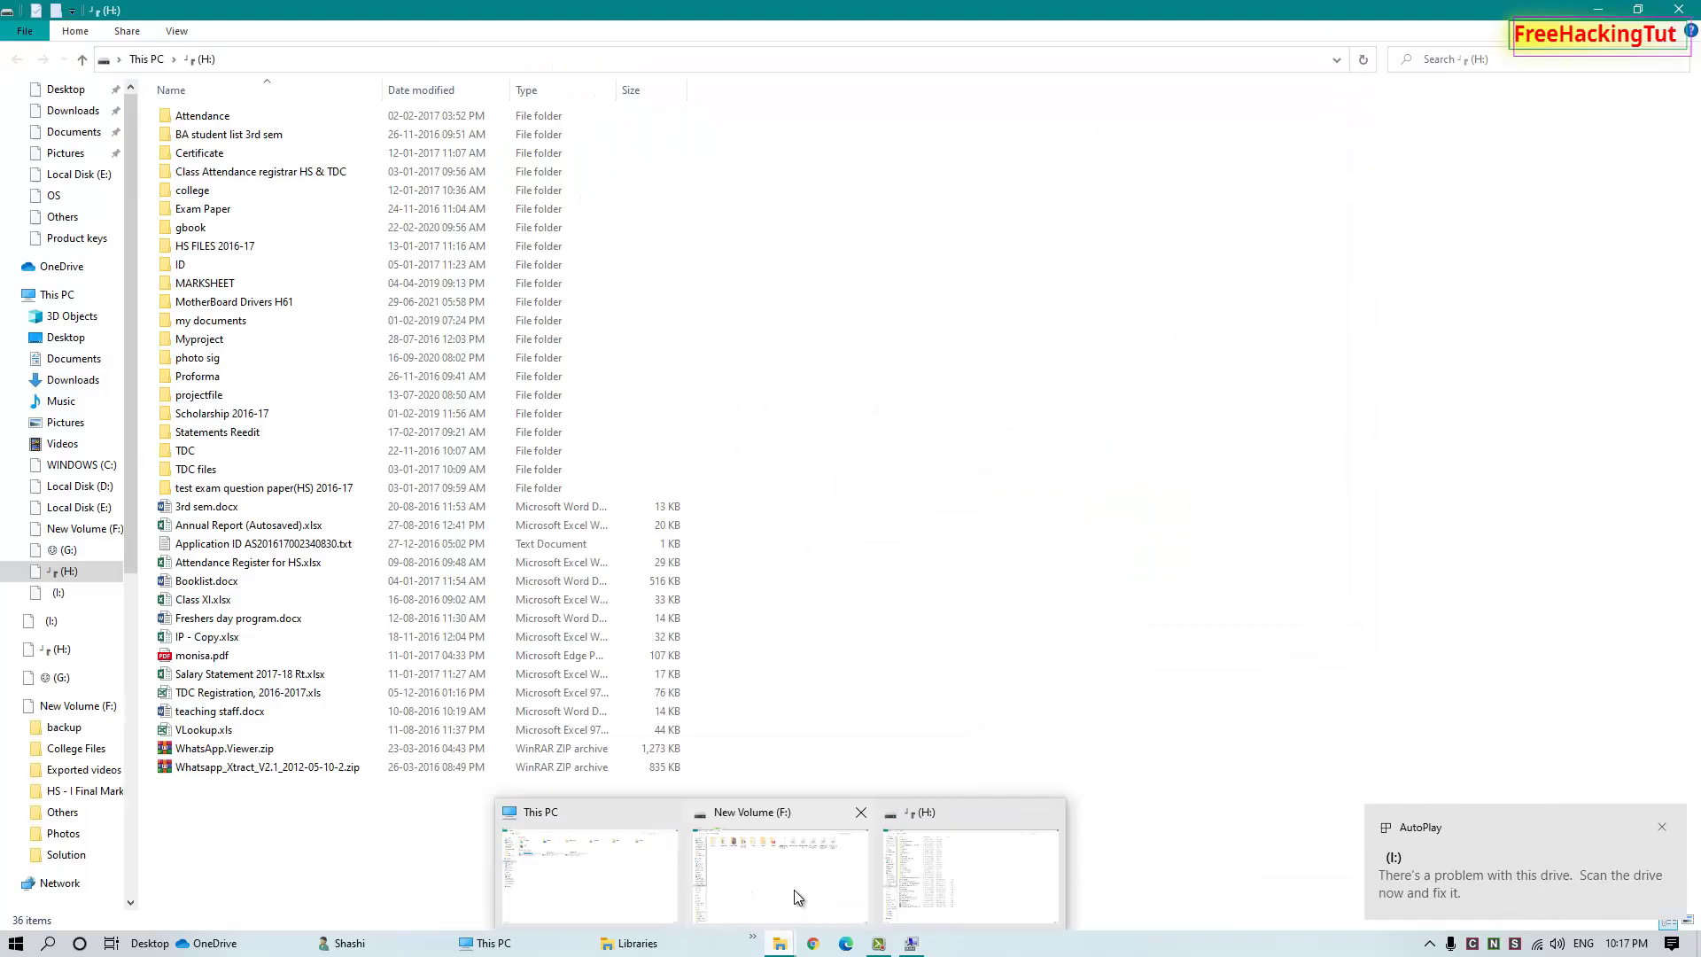
- Close the (I:) window and check This PC lists New Volume (F:), G:, H: and I:
left_click(604, 878)
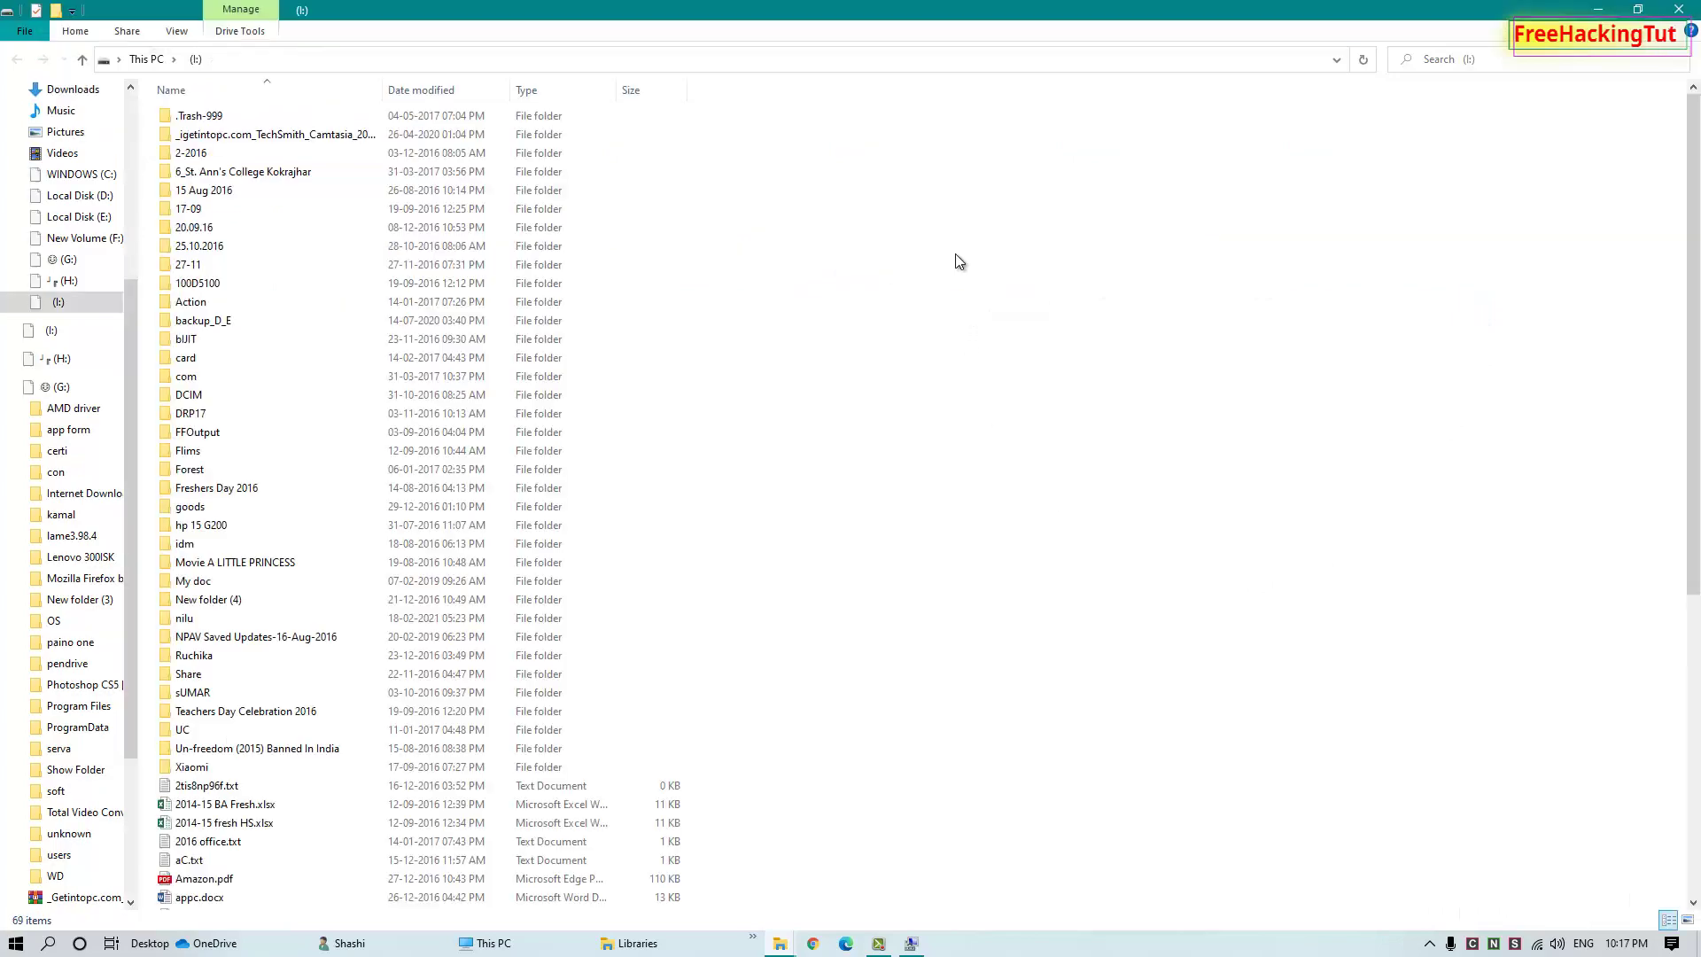
left_click(1680, 9)
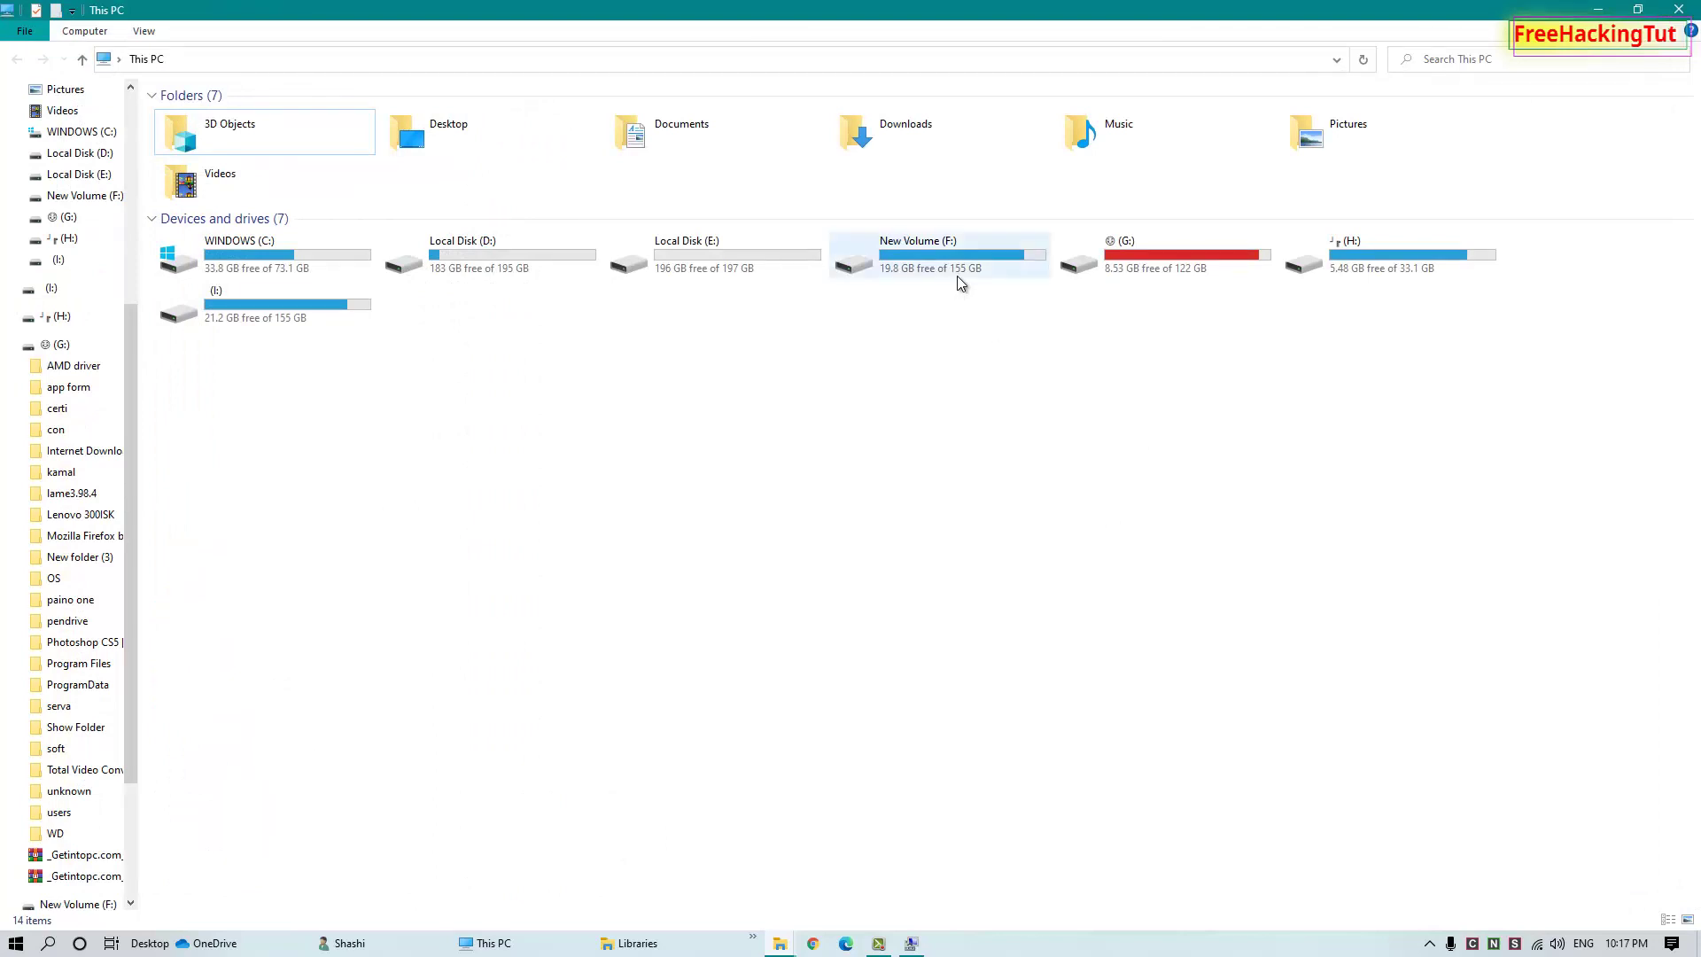
left_click(922, 272)
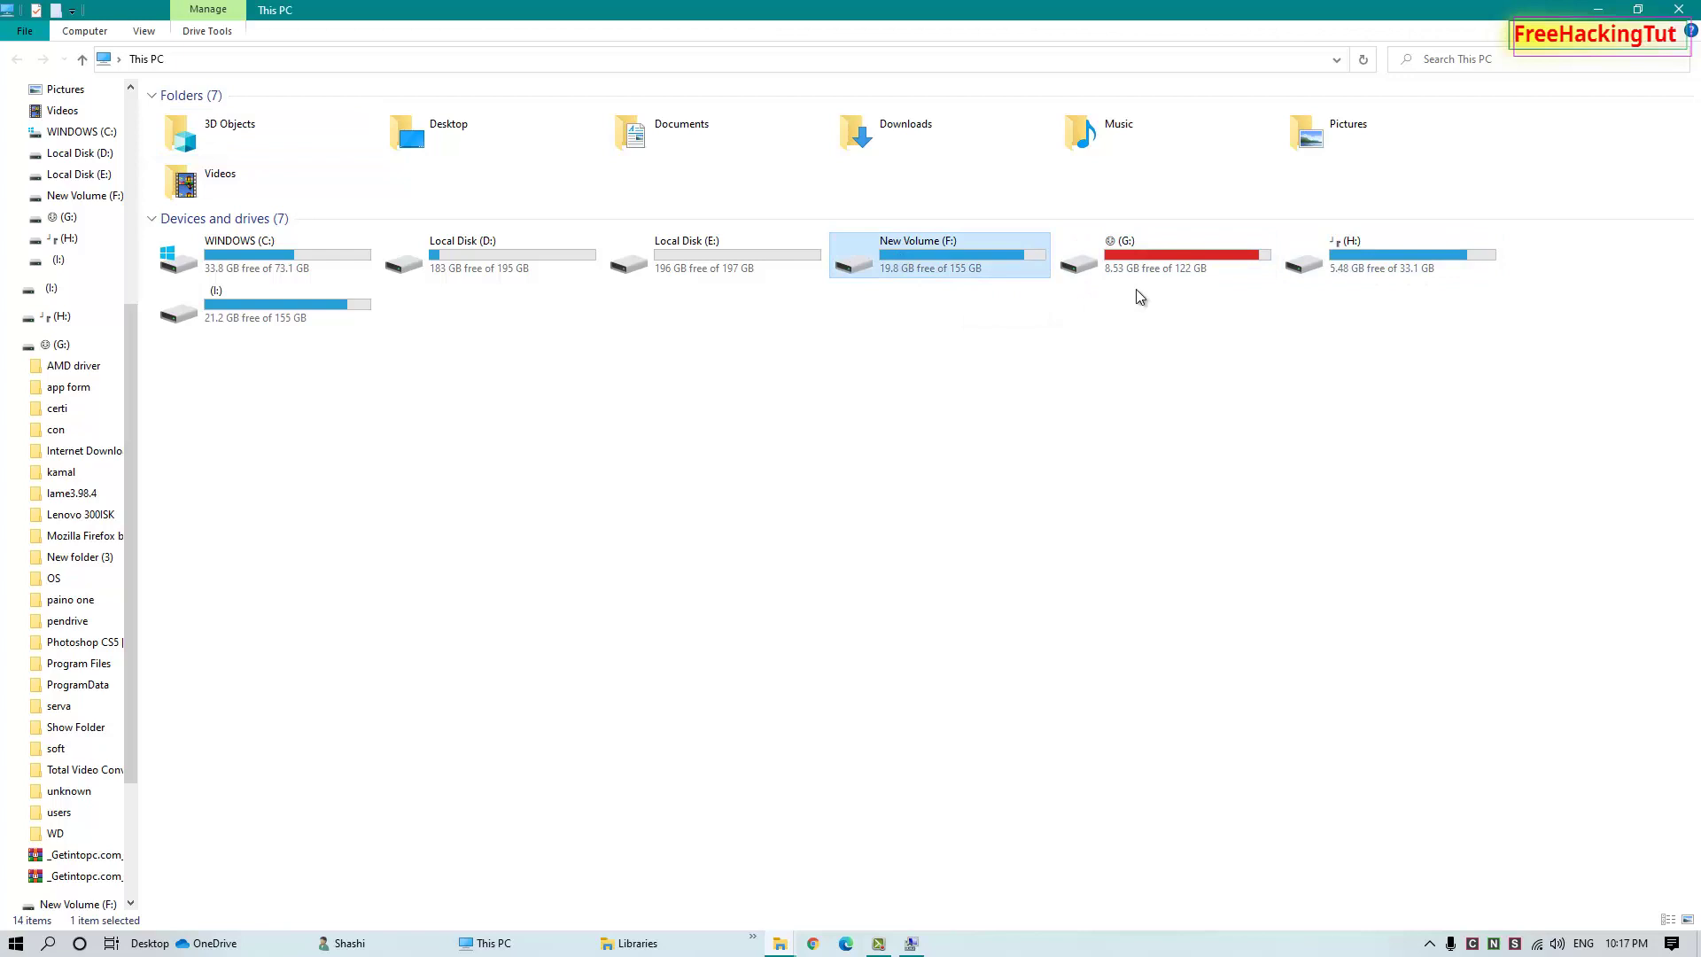
left_click(1242, 276)
left_click(1364, 269)
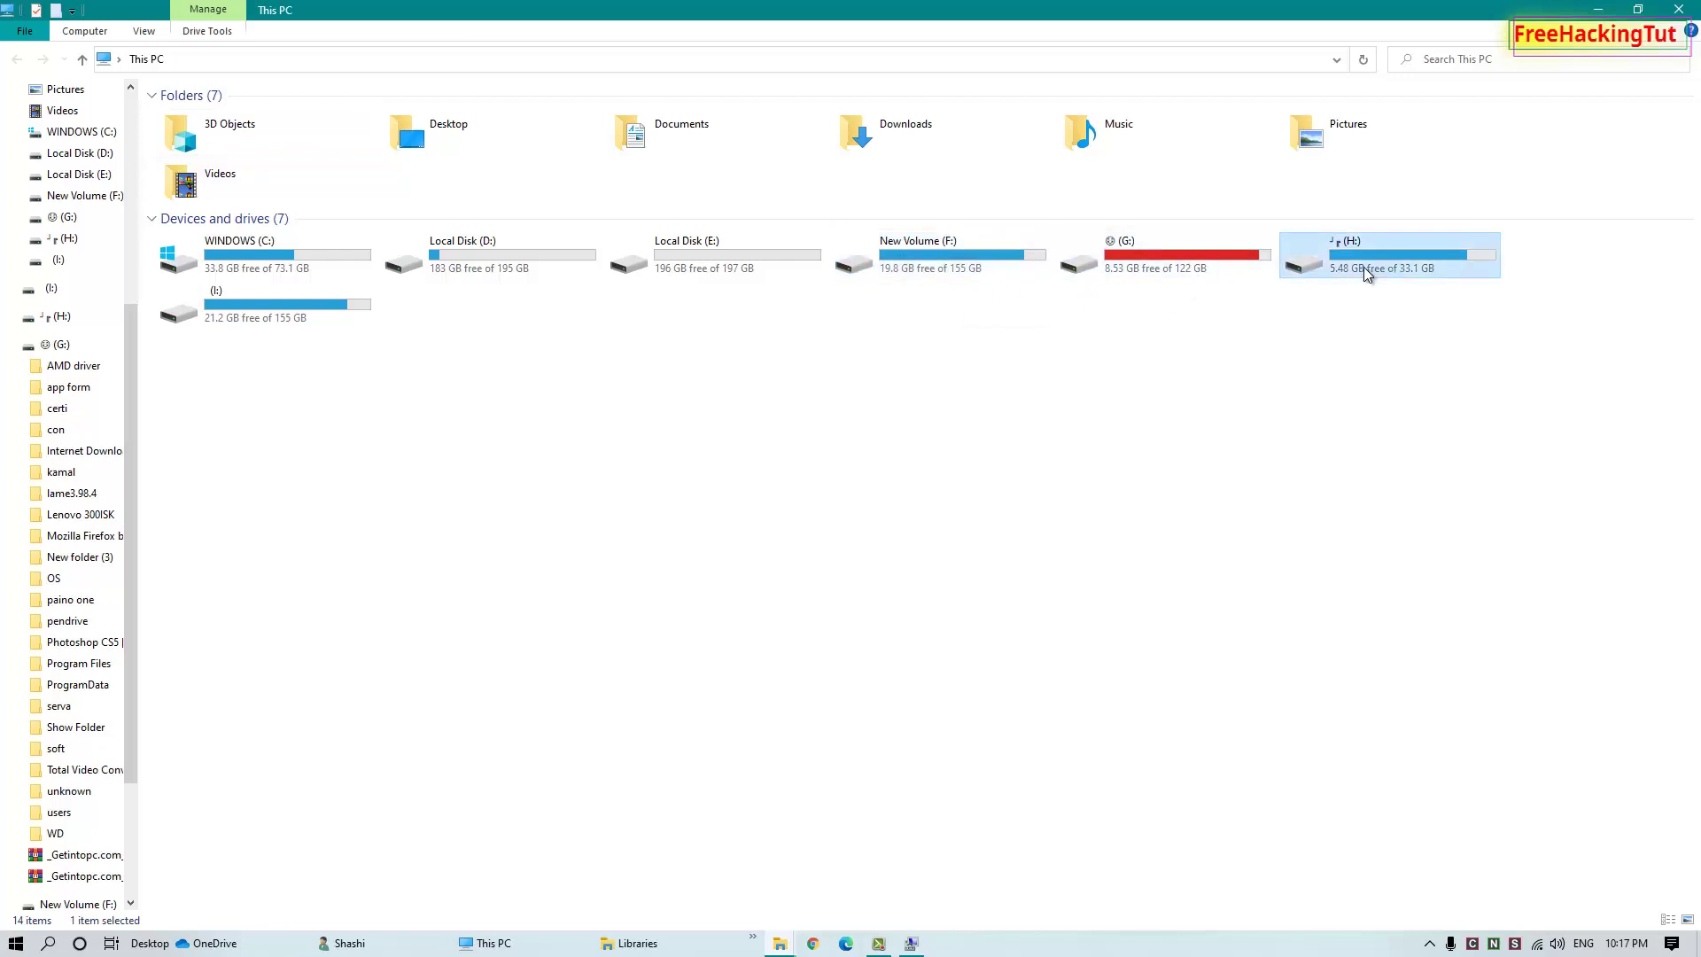
left_click(256, 302)
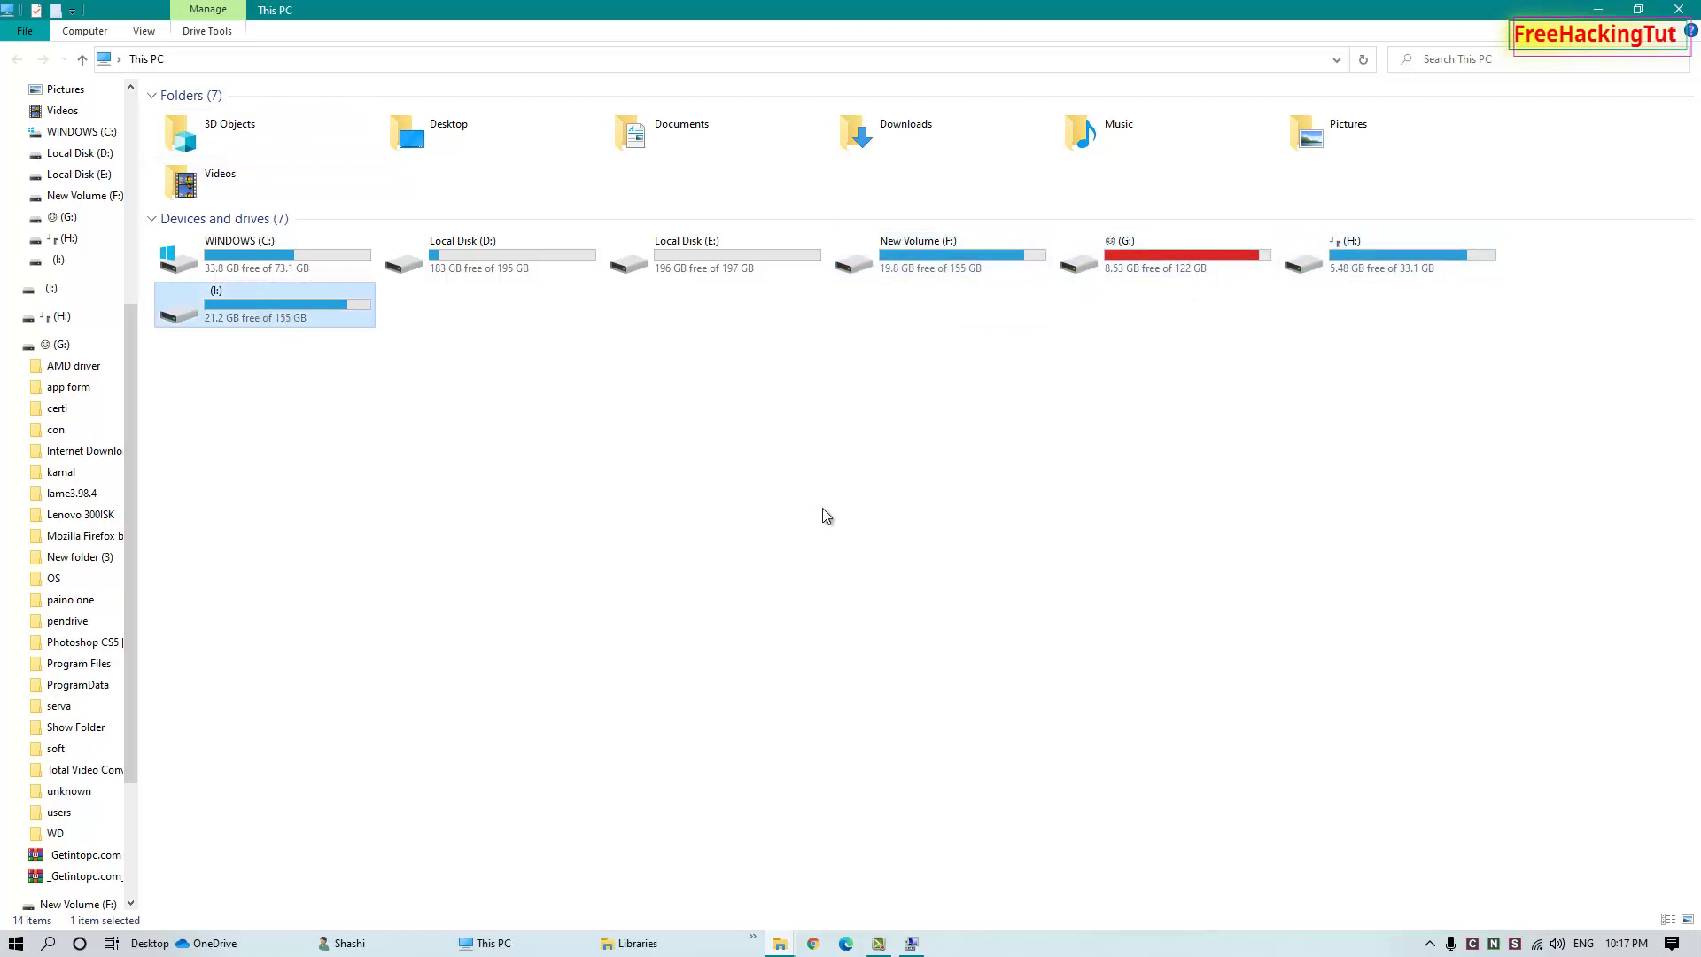